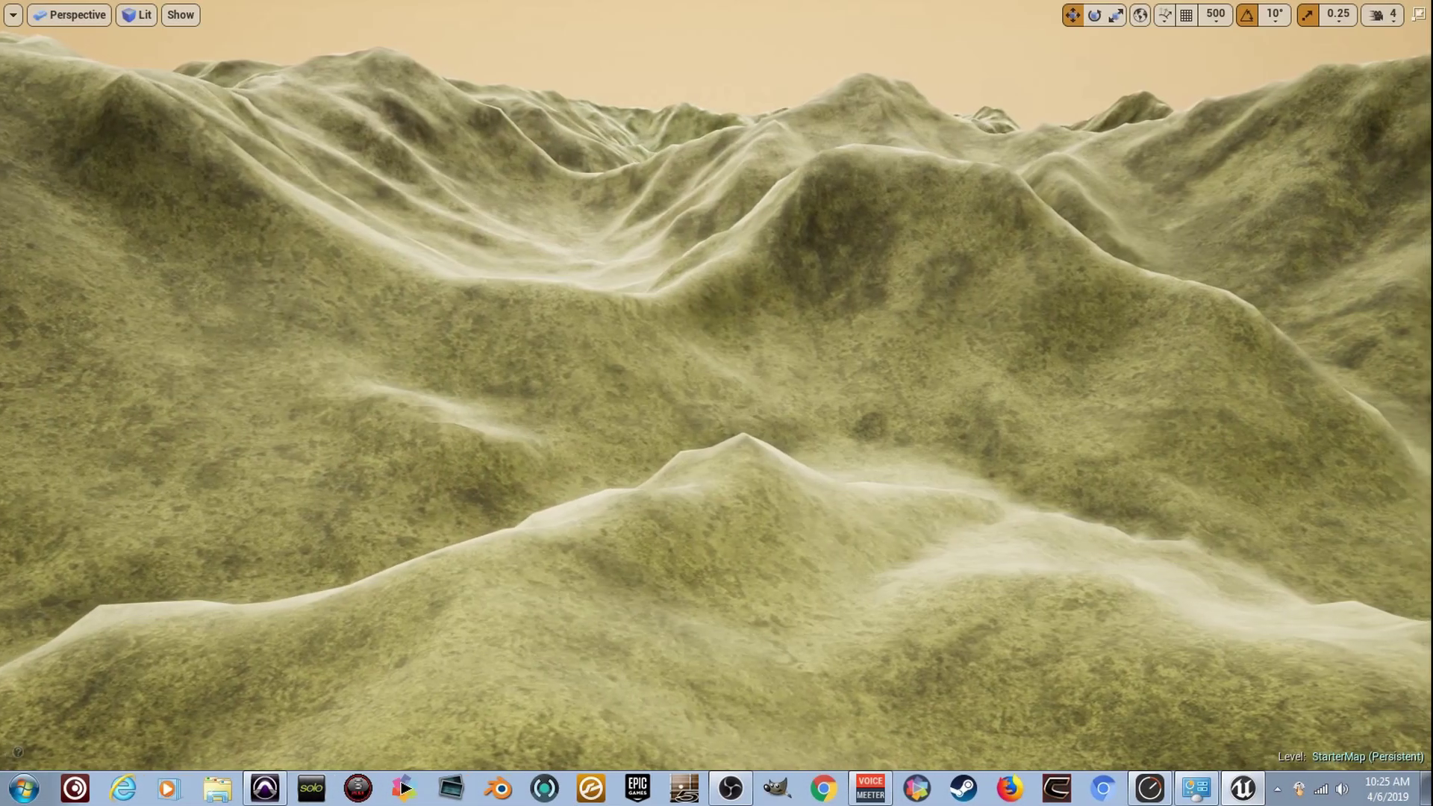
- Create a material named Depth in the DP folder and apply it to the sphere in the level
key("d")
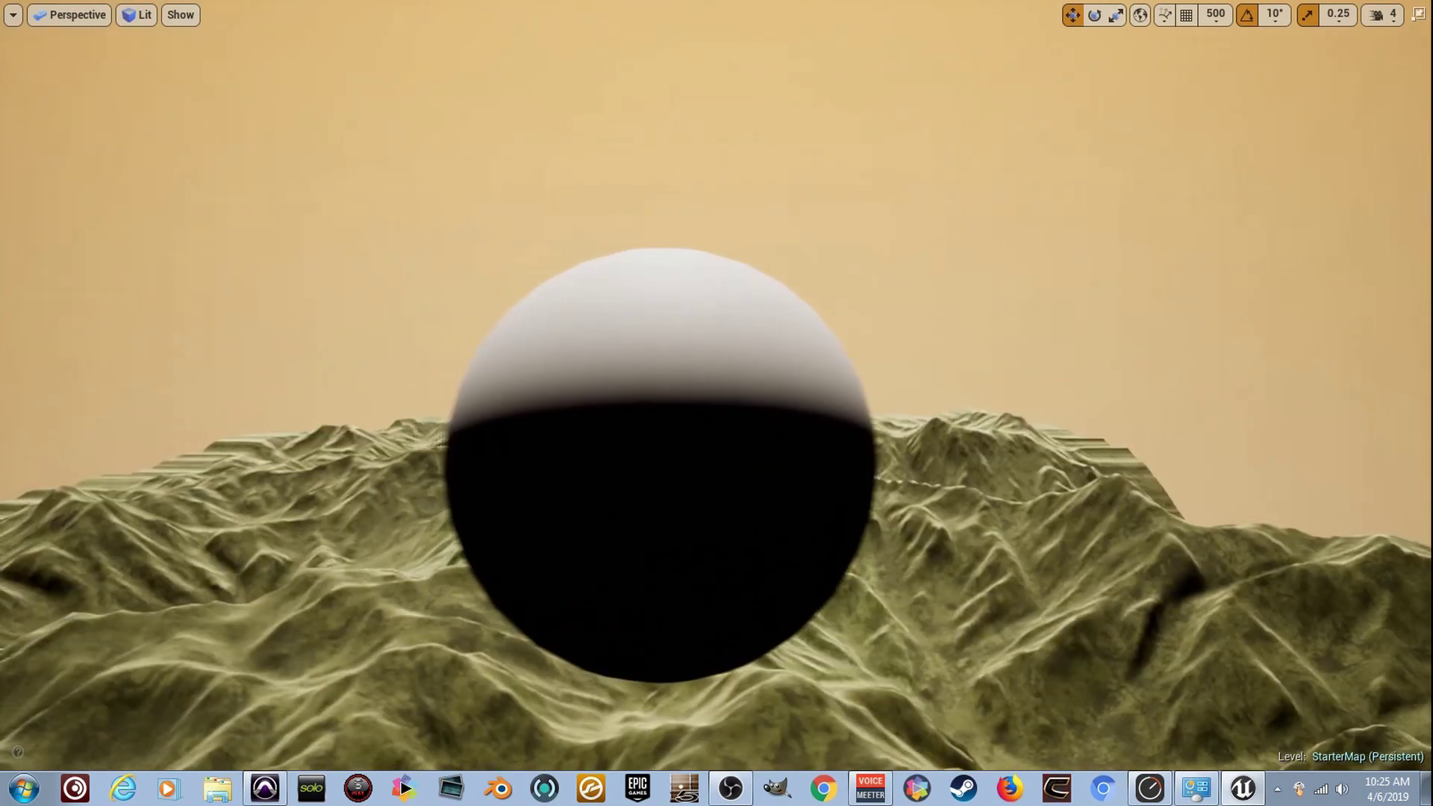
key("F11")
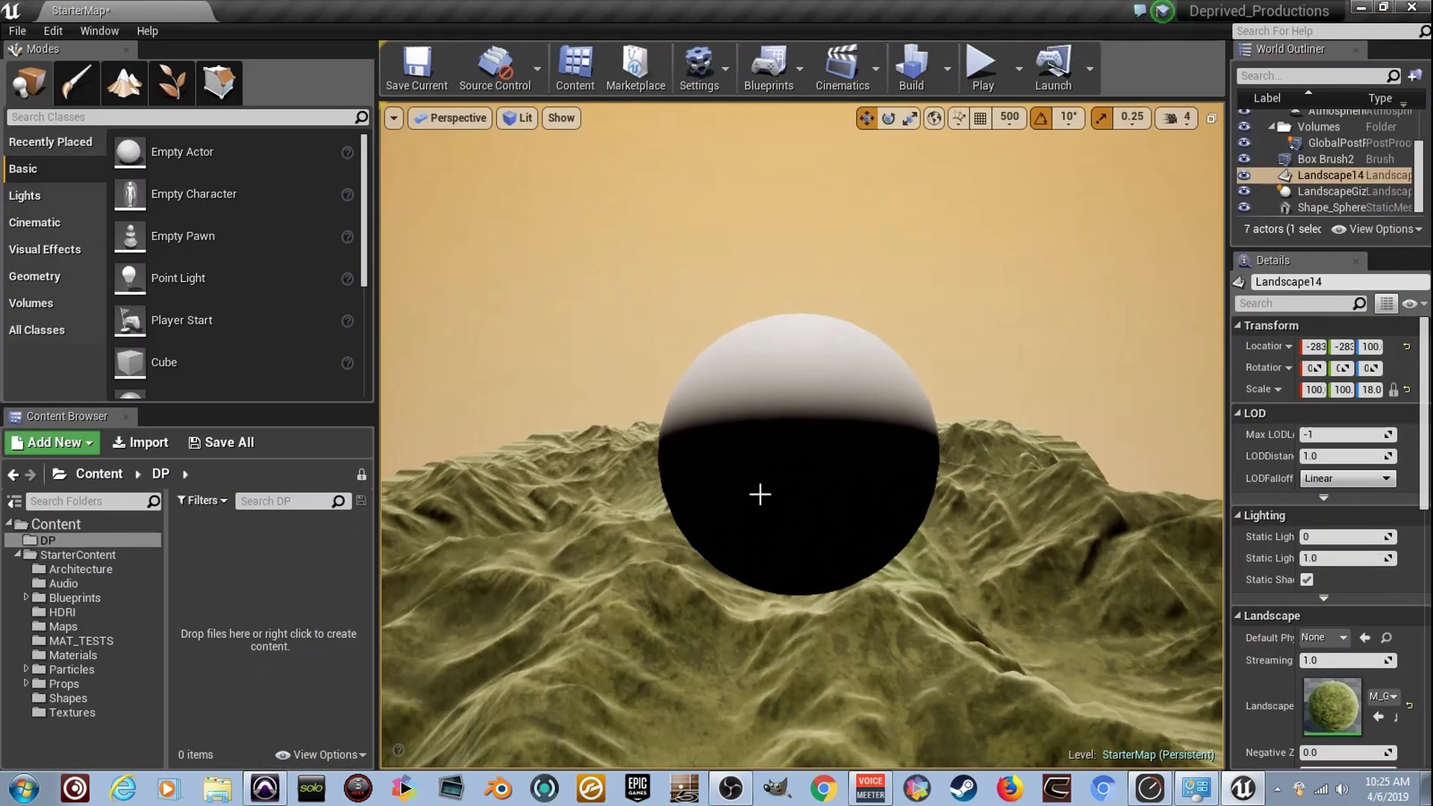
right_click(246, 572)
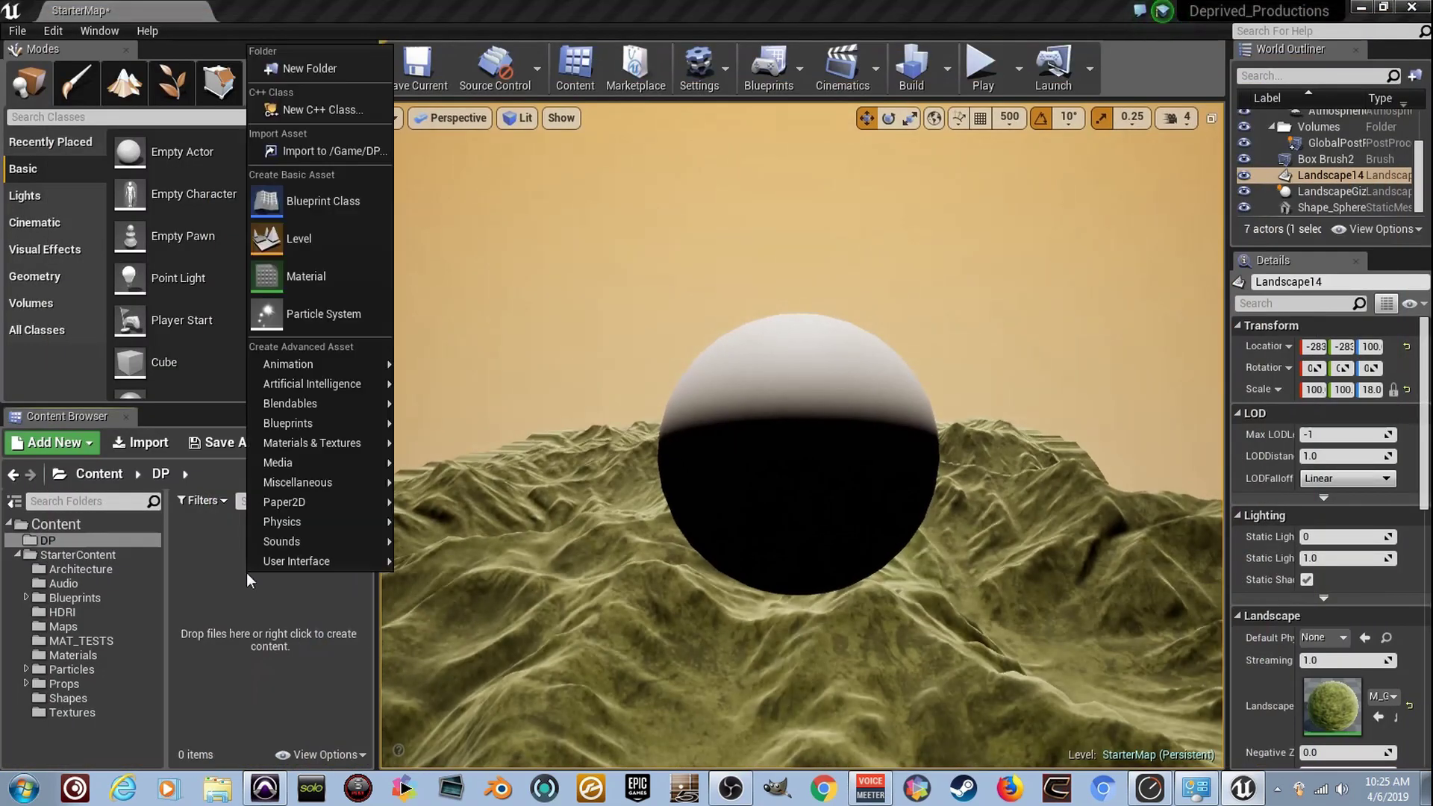
left_click(347, 276)
type("Depth")
key("Return")
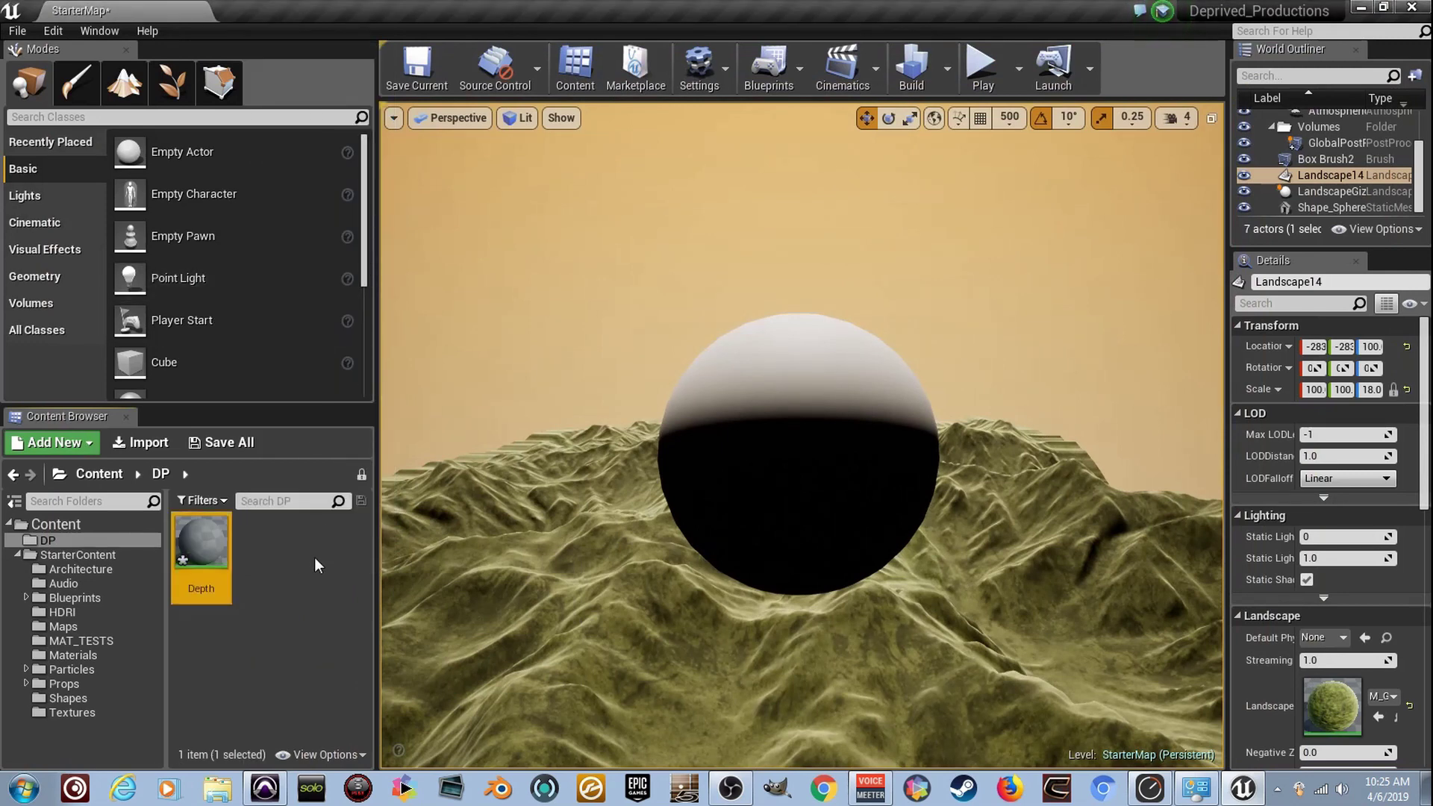
left_click_drag(205, 550, 682, 417)
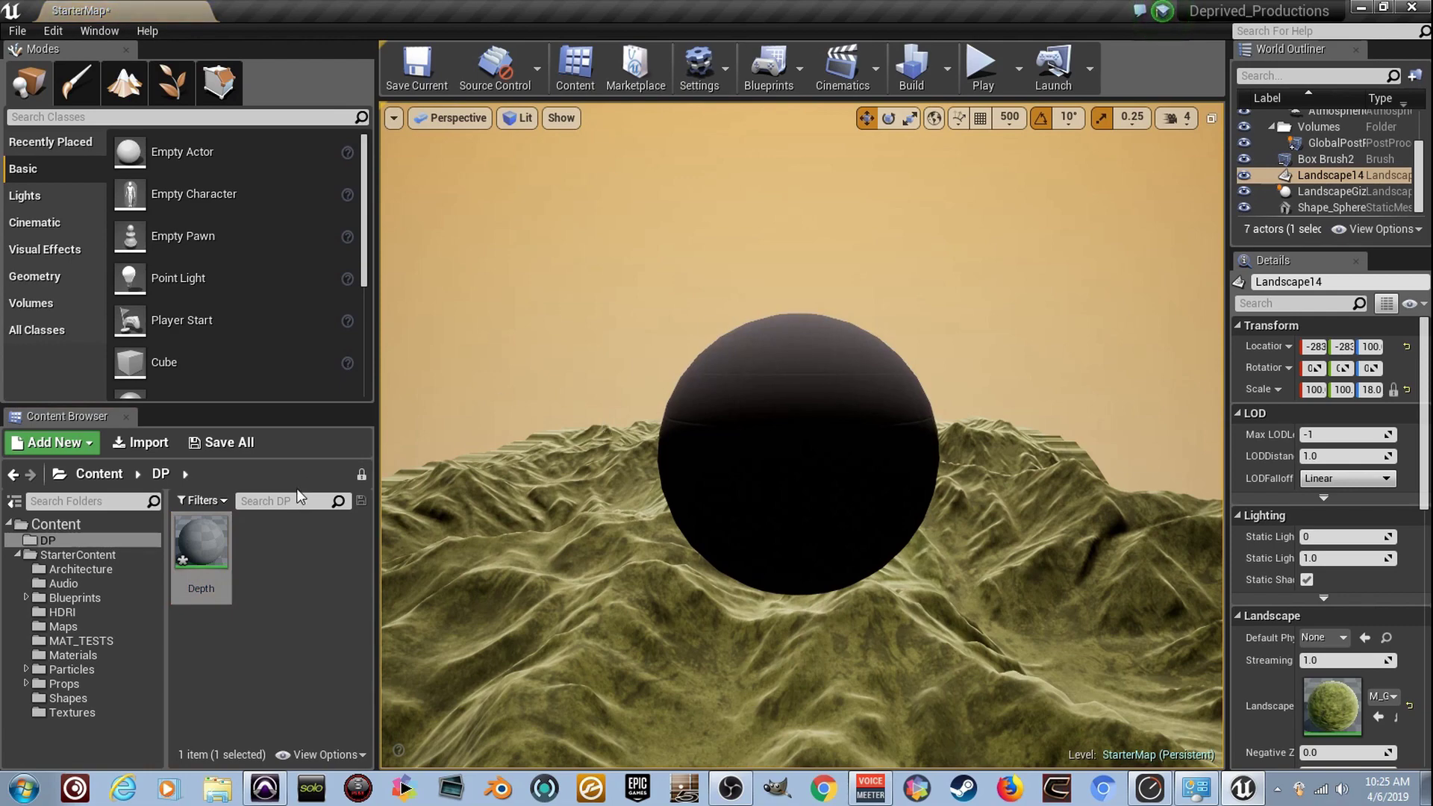
- Open the Depth material, set its blend mode to Translucent and shading model to Unlit, and save it
double_click(178, 584)
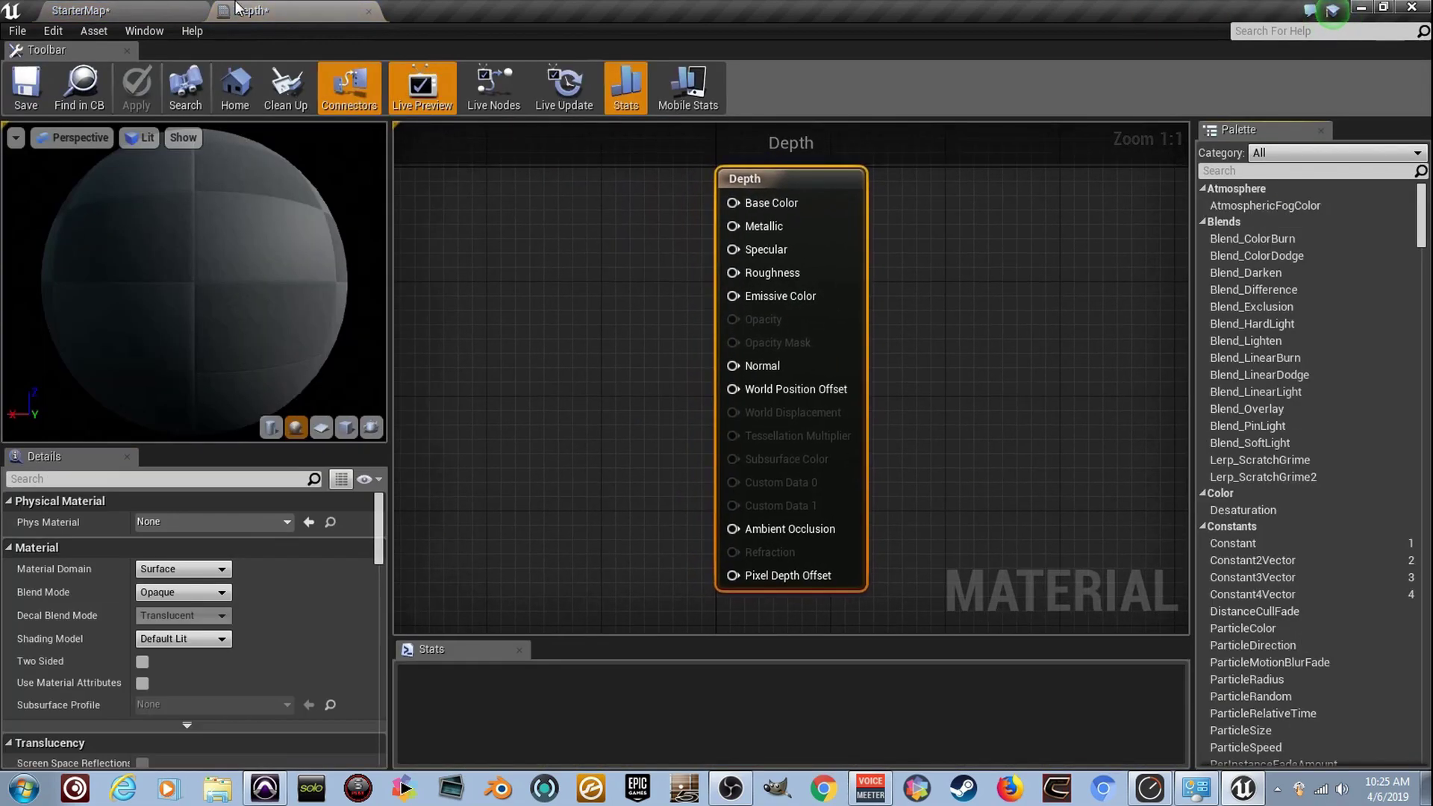
left_click(96, 8)
left_click(285, 9)
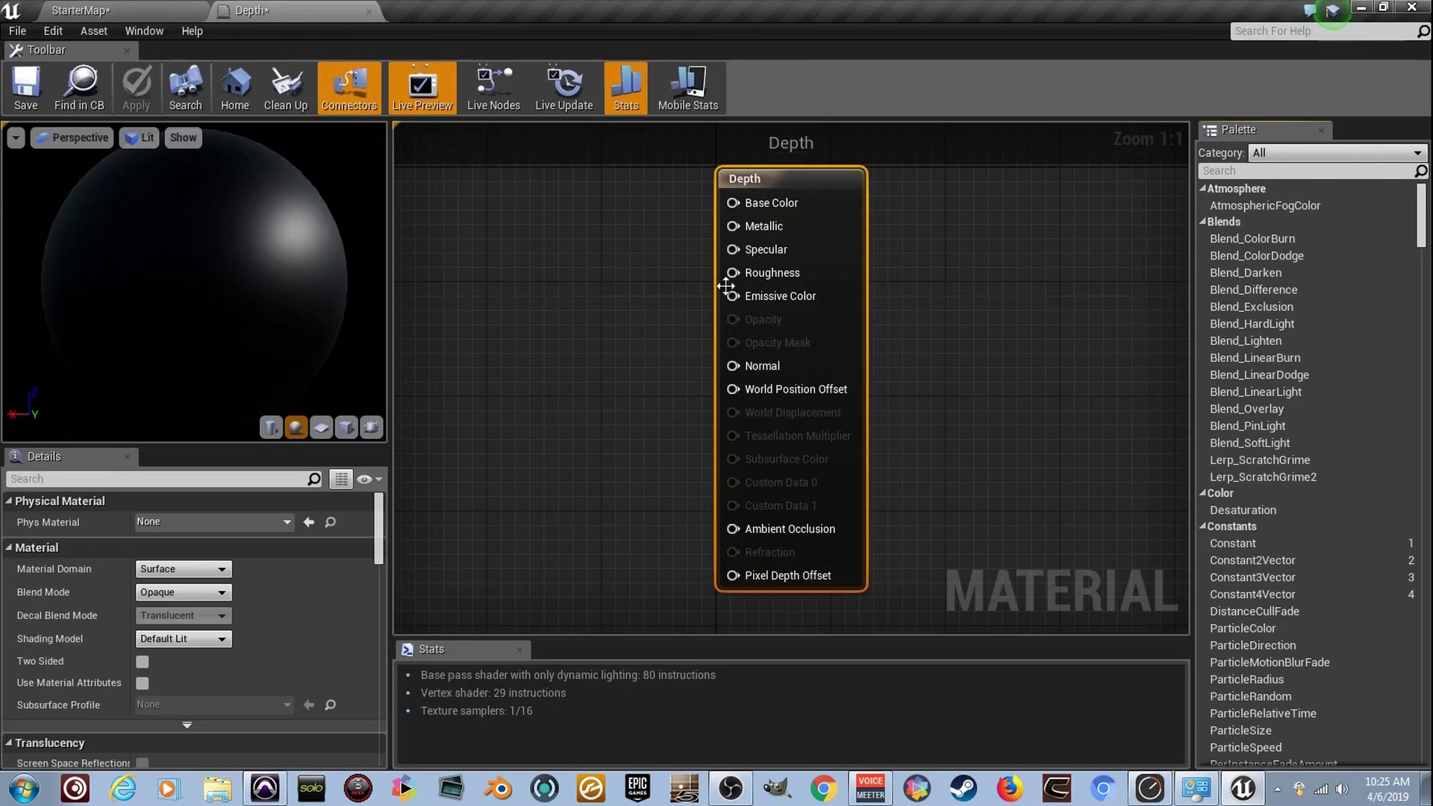
left_click(180, 593)
left_click(224, 633)
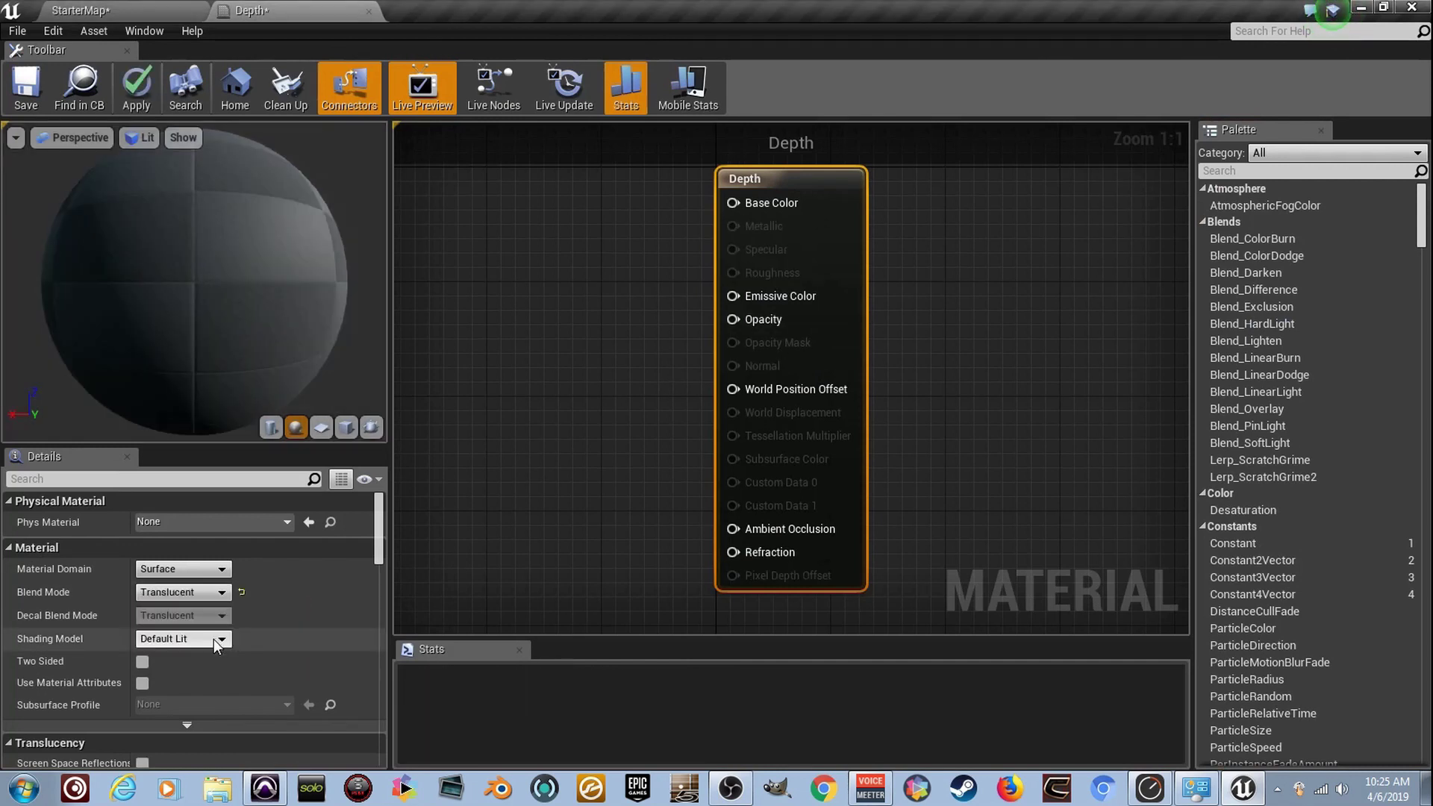
left_click(213, 640)
left_click(210, 652)
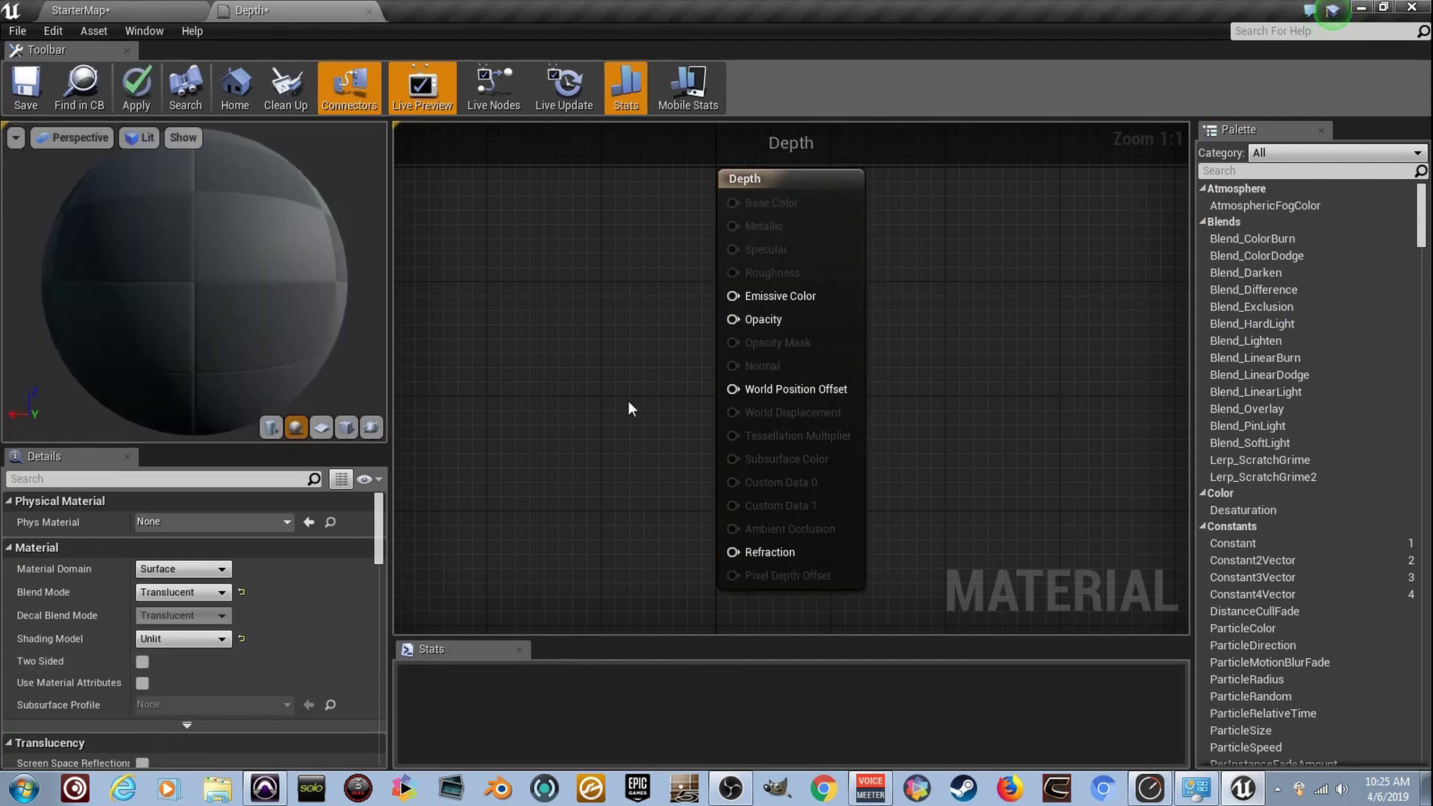
left_click(25, 89)
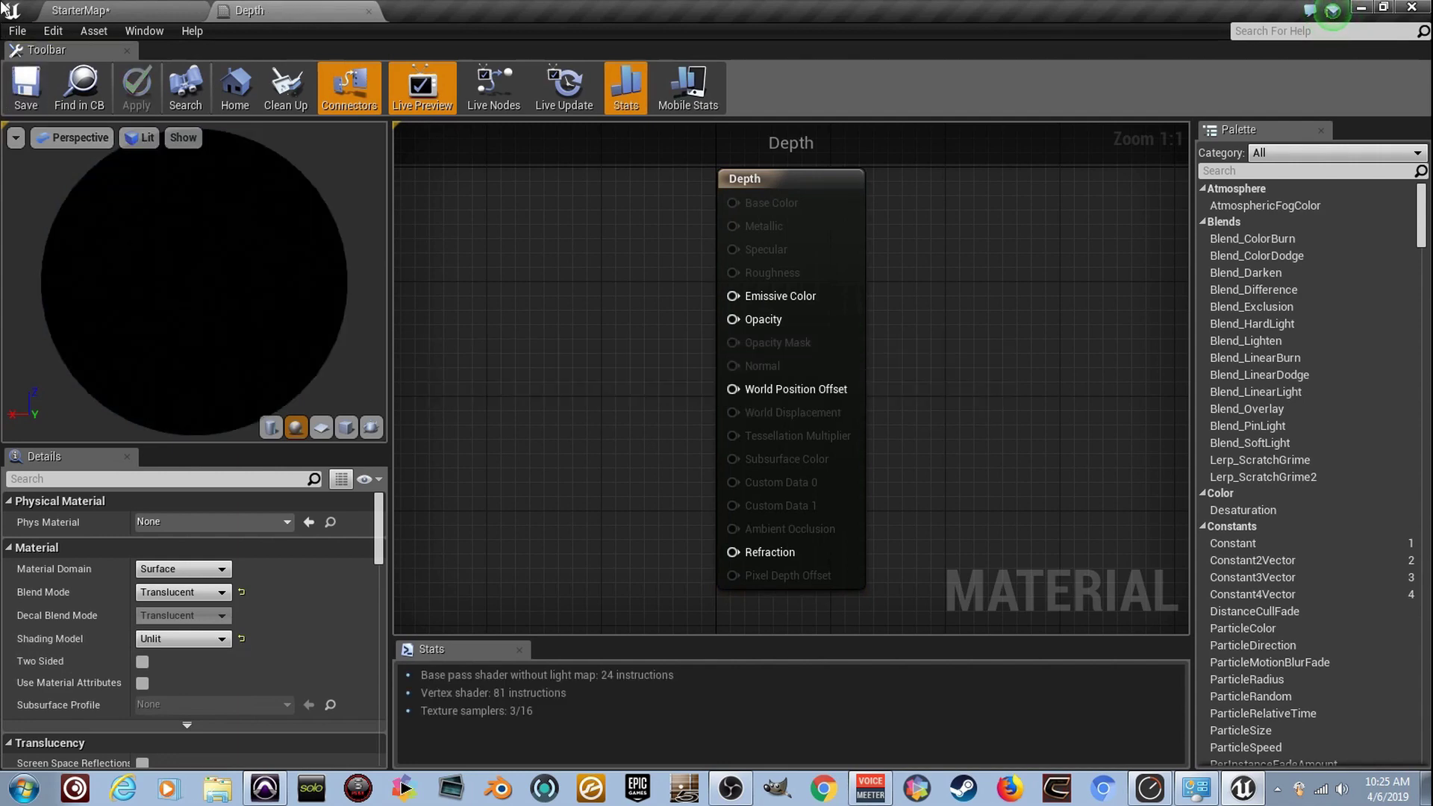
left_click(88, 7)
mouse_move(483, 133)
right_mouse_down()
mouse_move(618, 133)
mouse_move(465, 133)
mouse_move(484, 133)
right_mouse_up()
left_click(250, 10)
- Add a Depth Fade node to the Depth material graph and place it ahead of the material's output node
right_click_drag(754, 343, 903, 369)
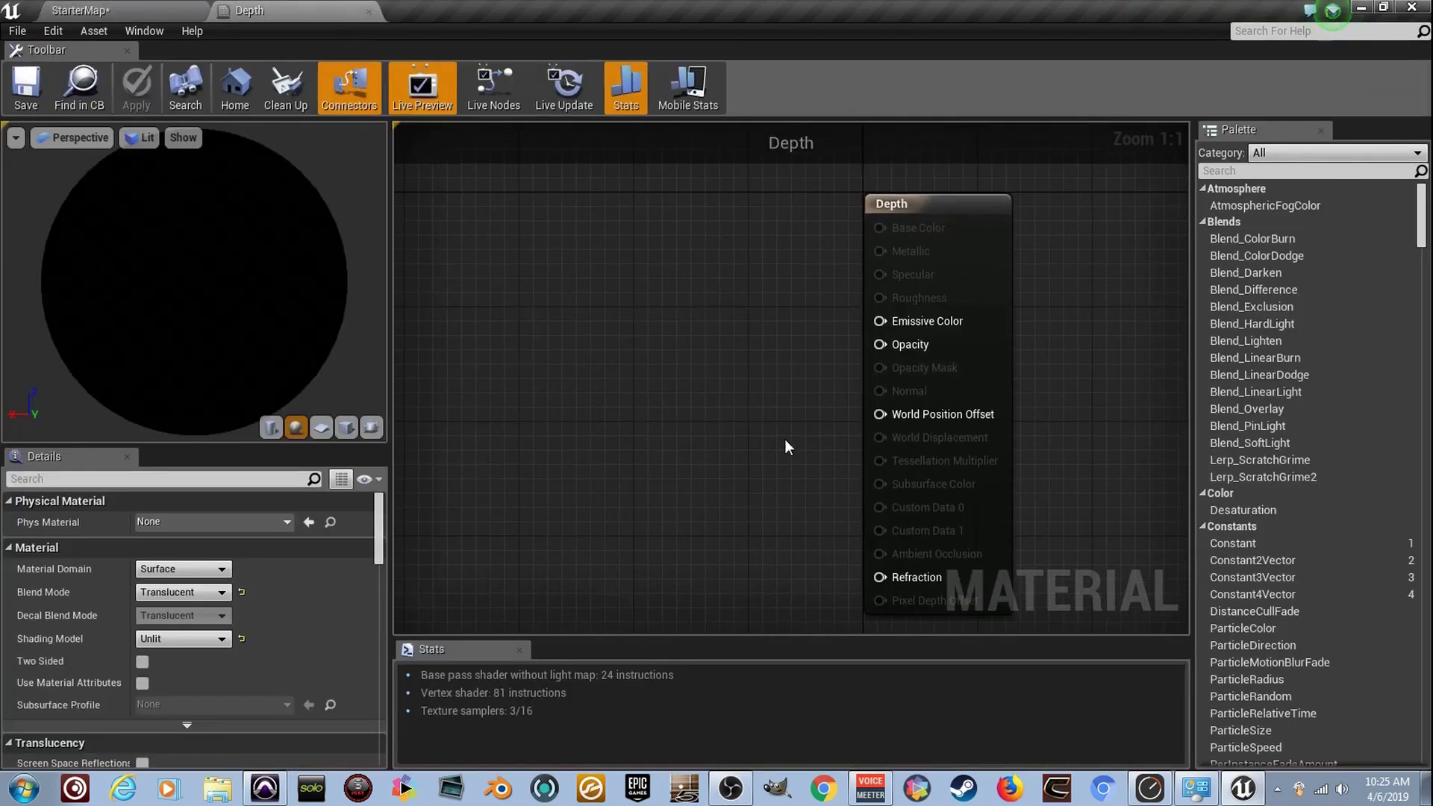
right_click(682, 364)
type("depthdf")
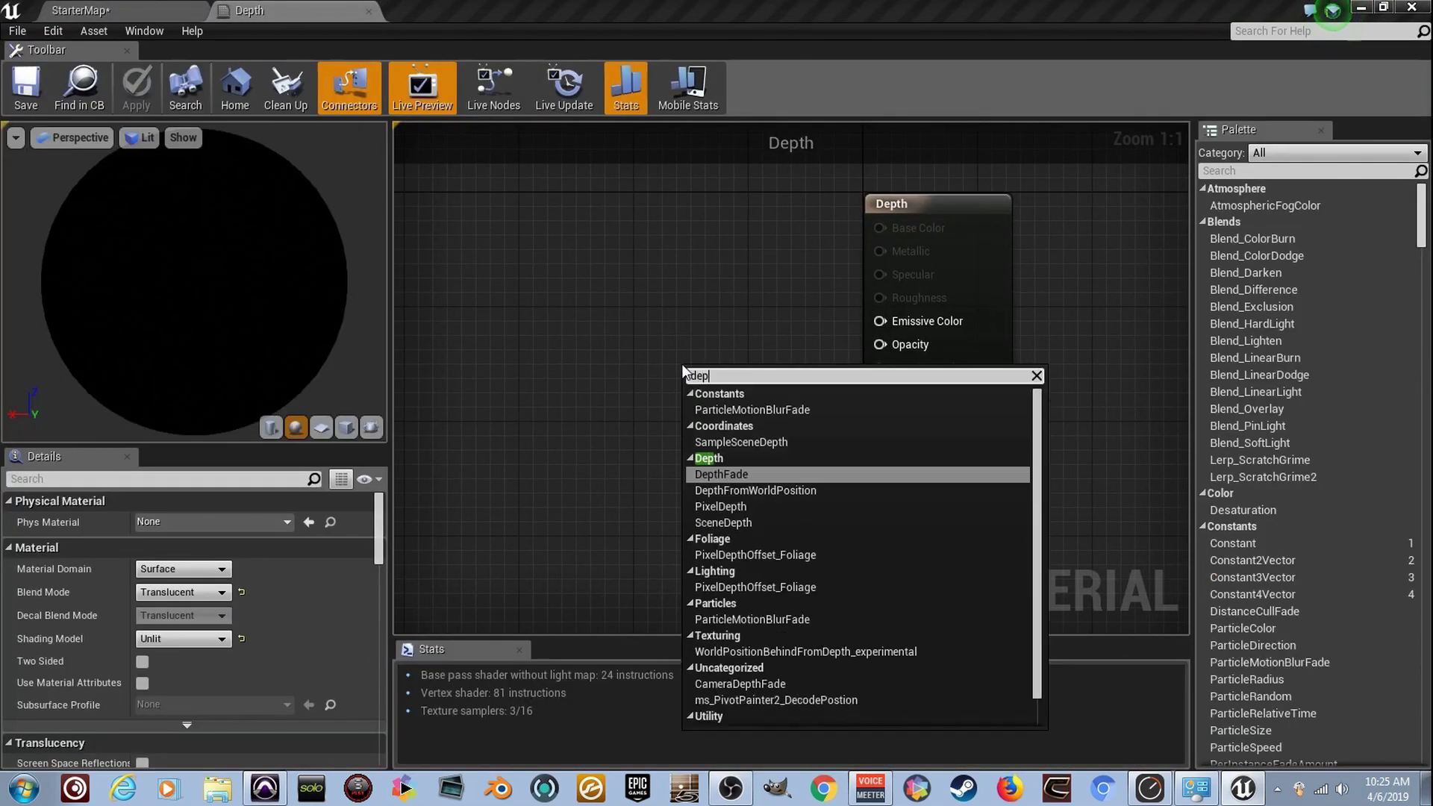
key("BackSpace")
key("BackSpace")
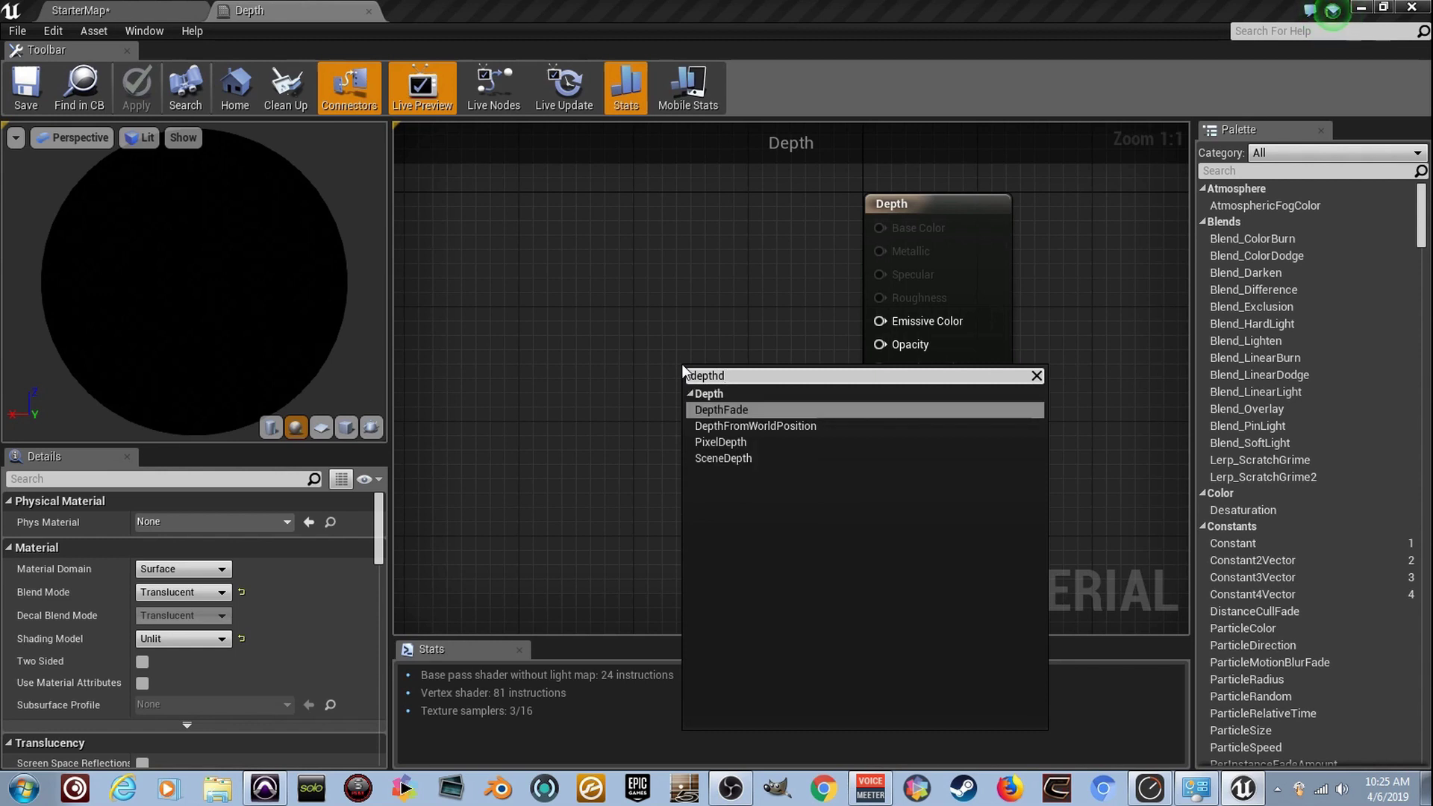
key("Return")
left_click_drag(806, 371, 649, 328)
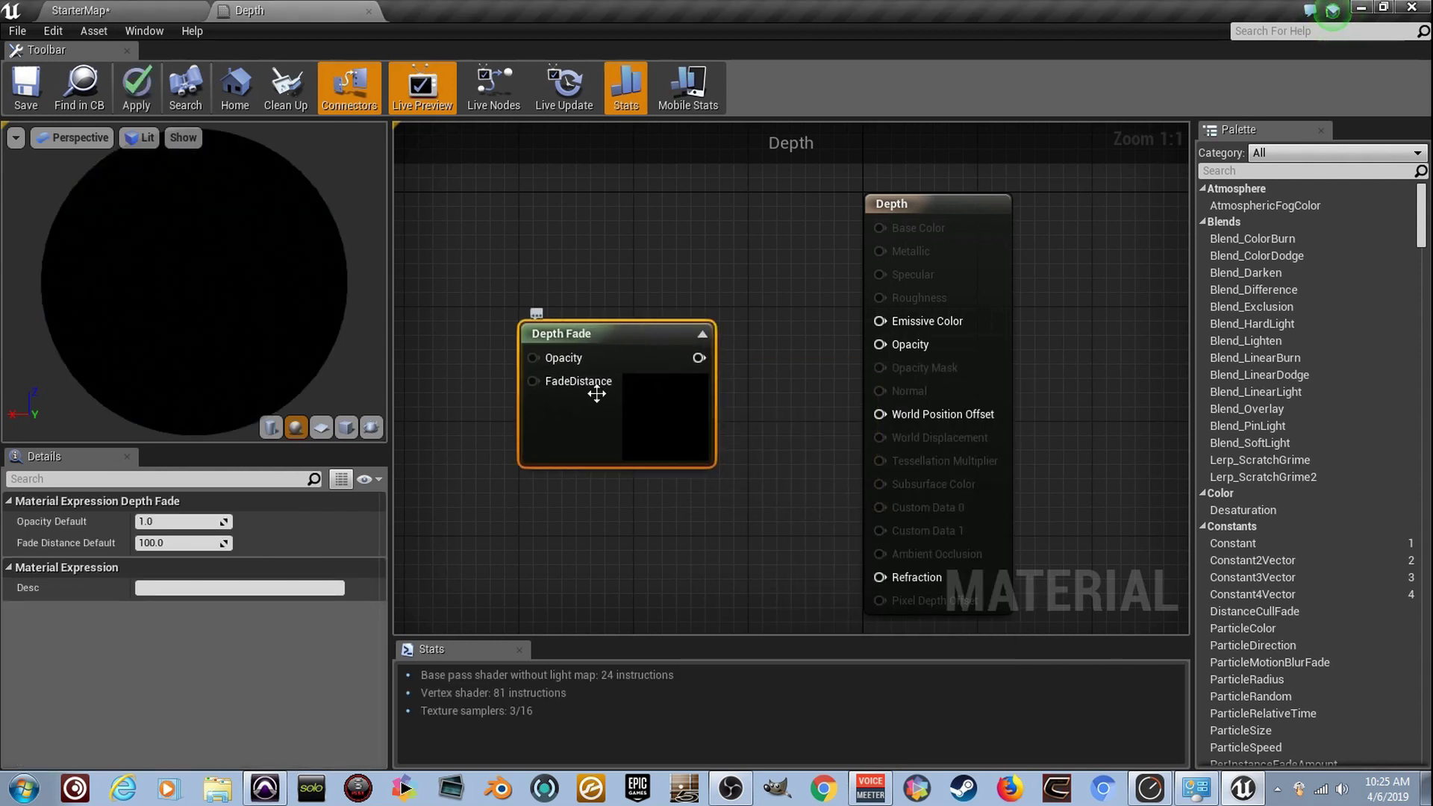
right_click_drag(635, 412, 704, 396)
left_click_drag(701, 395, 658, 396)
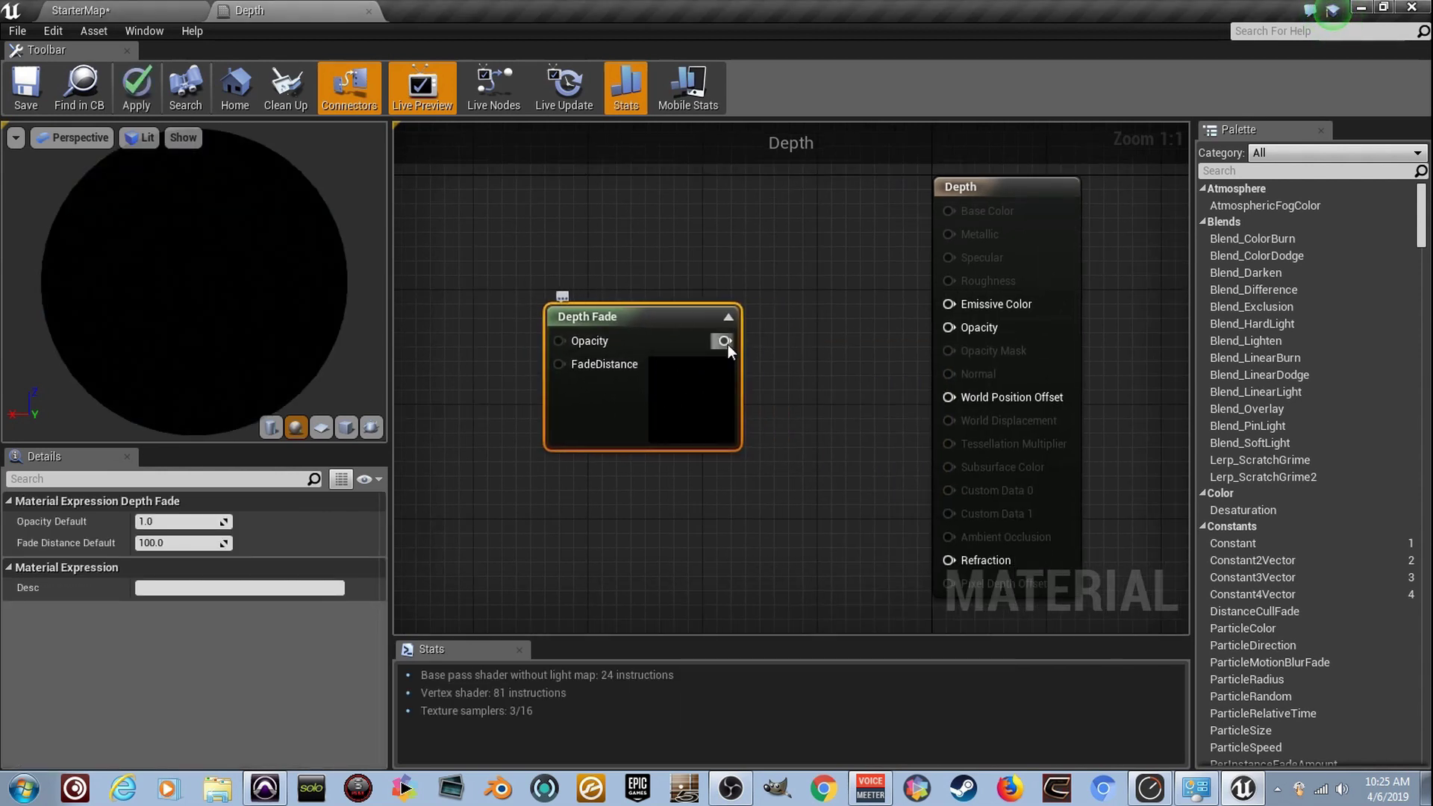
- Connect the Depth Fade output to the material's Opacity input and save the material
left_click_drag(959, 342, 957, 334)
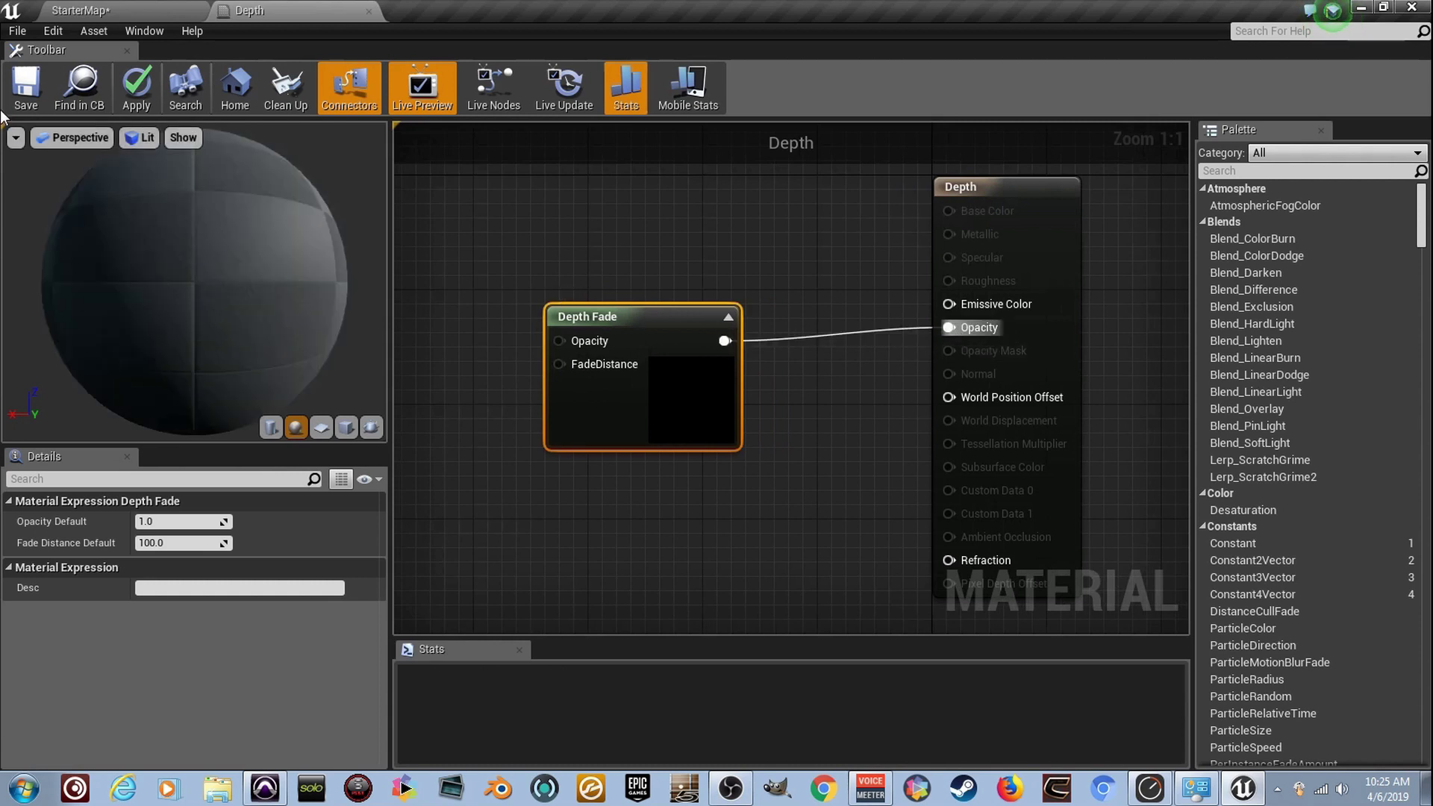
left_click(25, 90)
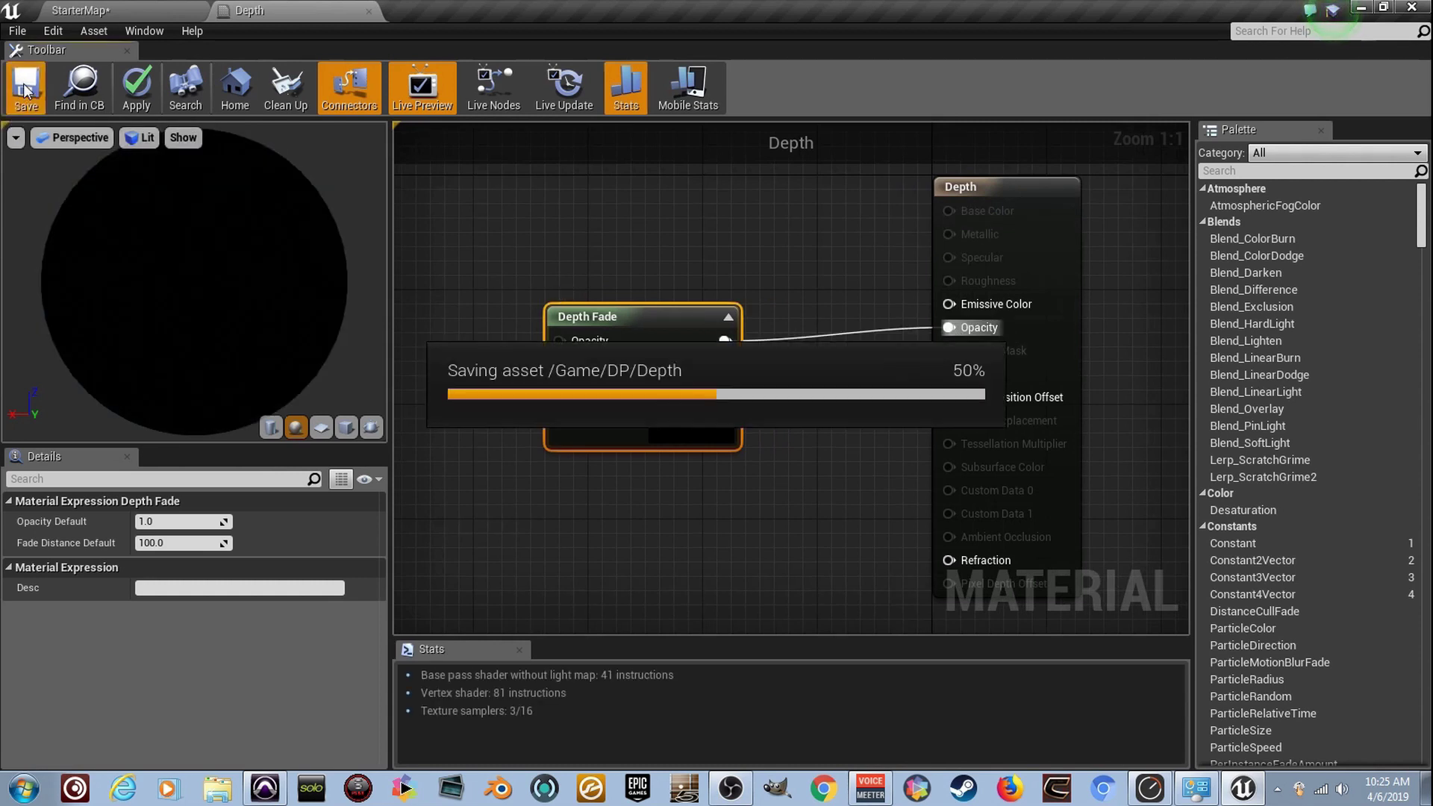
left_click(138, 9)
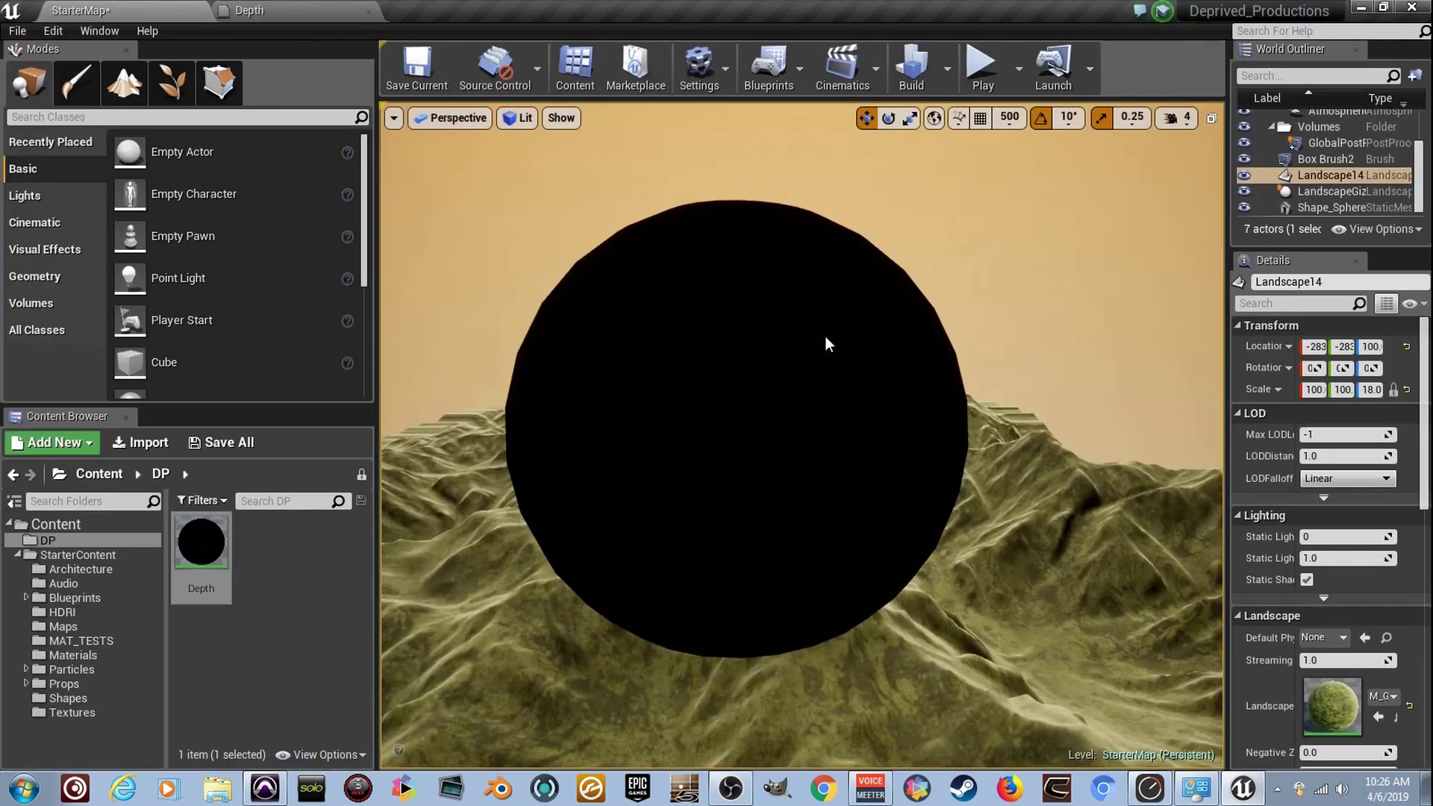
scroll(825, 336, "up", 5)
scroll(825, 336, "up", 3)
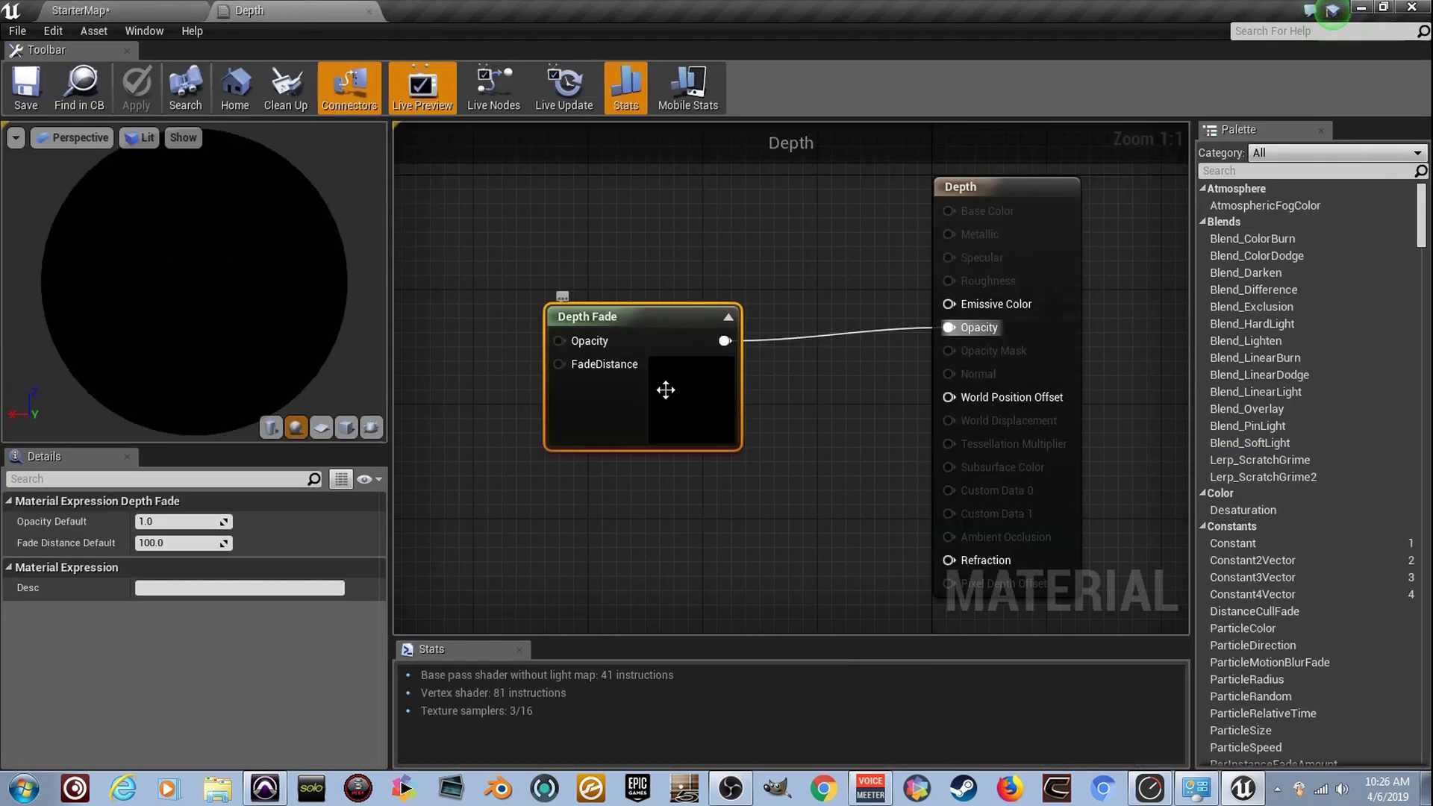
- Add a constant with value 1 and connect it to the Opacity input of the Depth Fade node
scroll(665, 389, "up", 7)
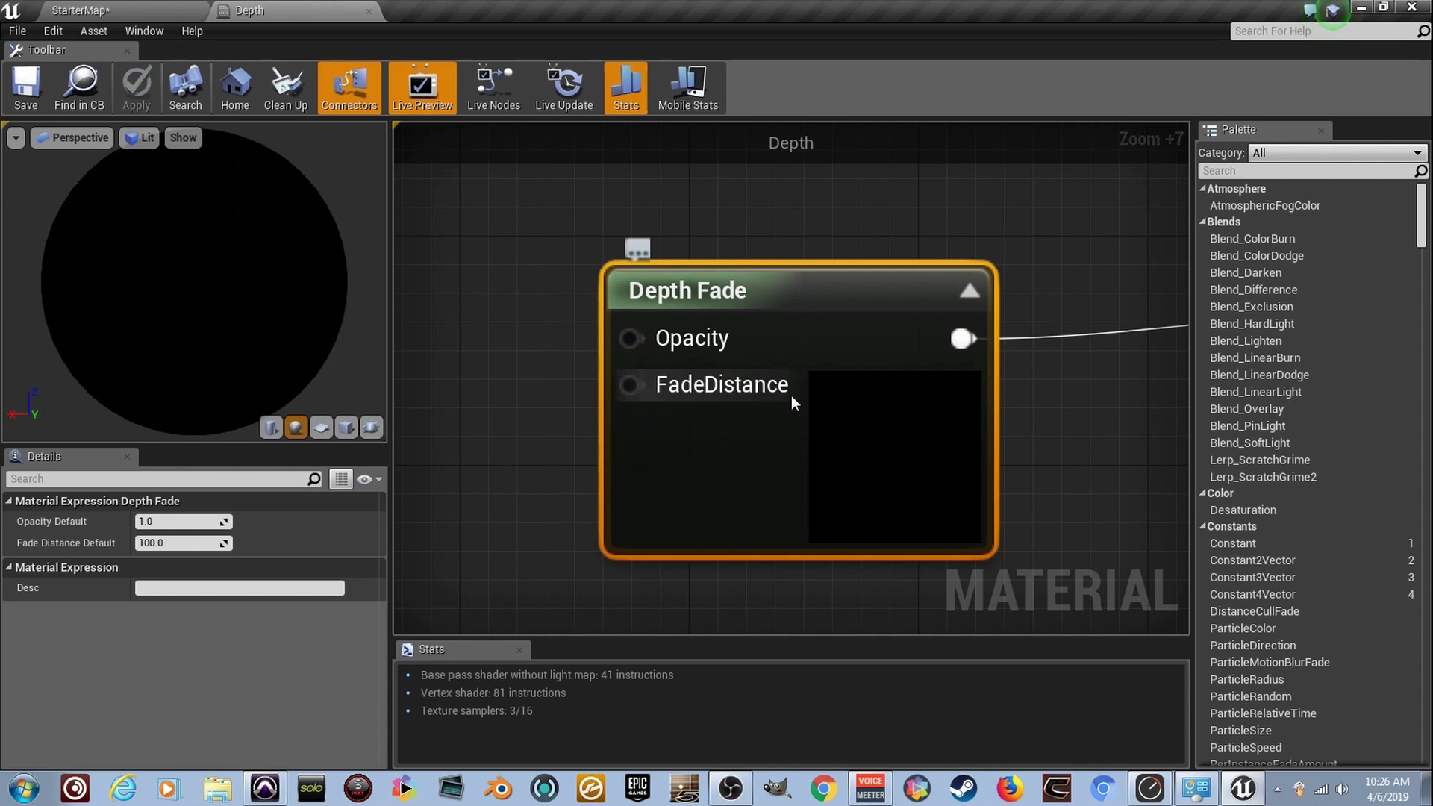
scroll(792, 396, "down", 3)
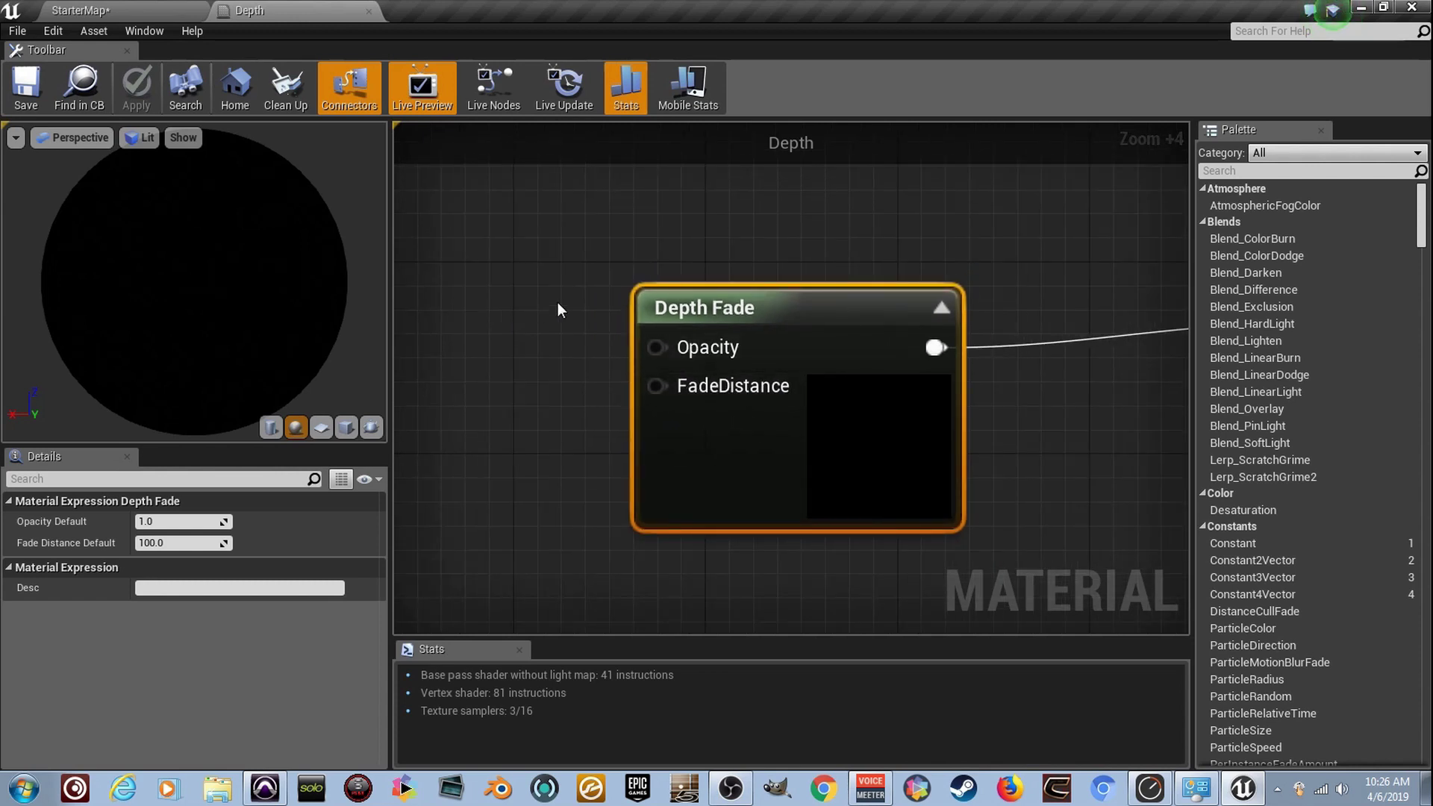
left_click(458, 261)
left_click(448, 252)
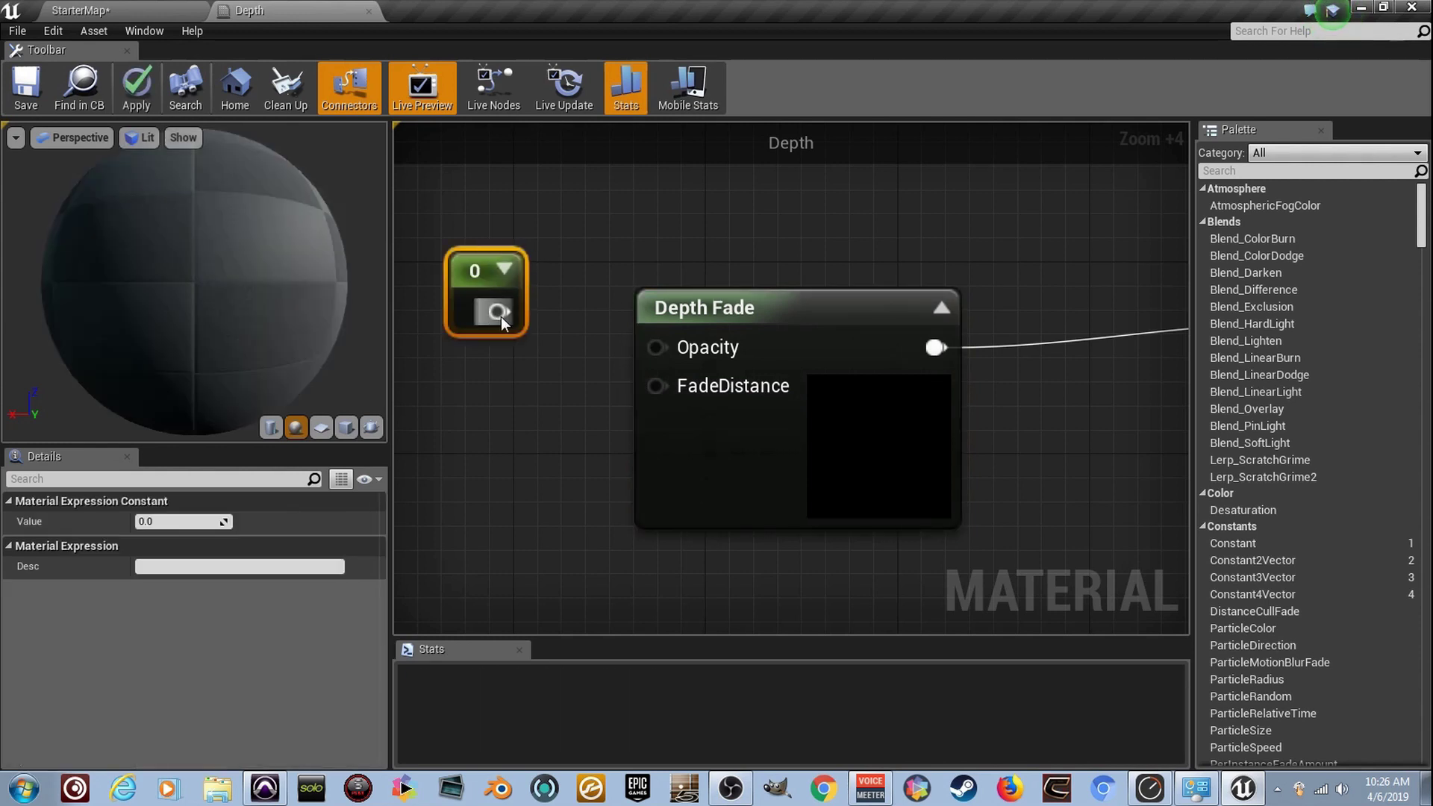
left_click_drag(498, 312, 657, 348)
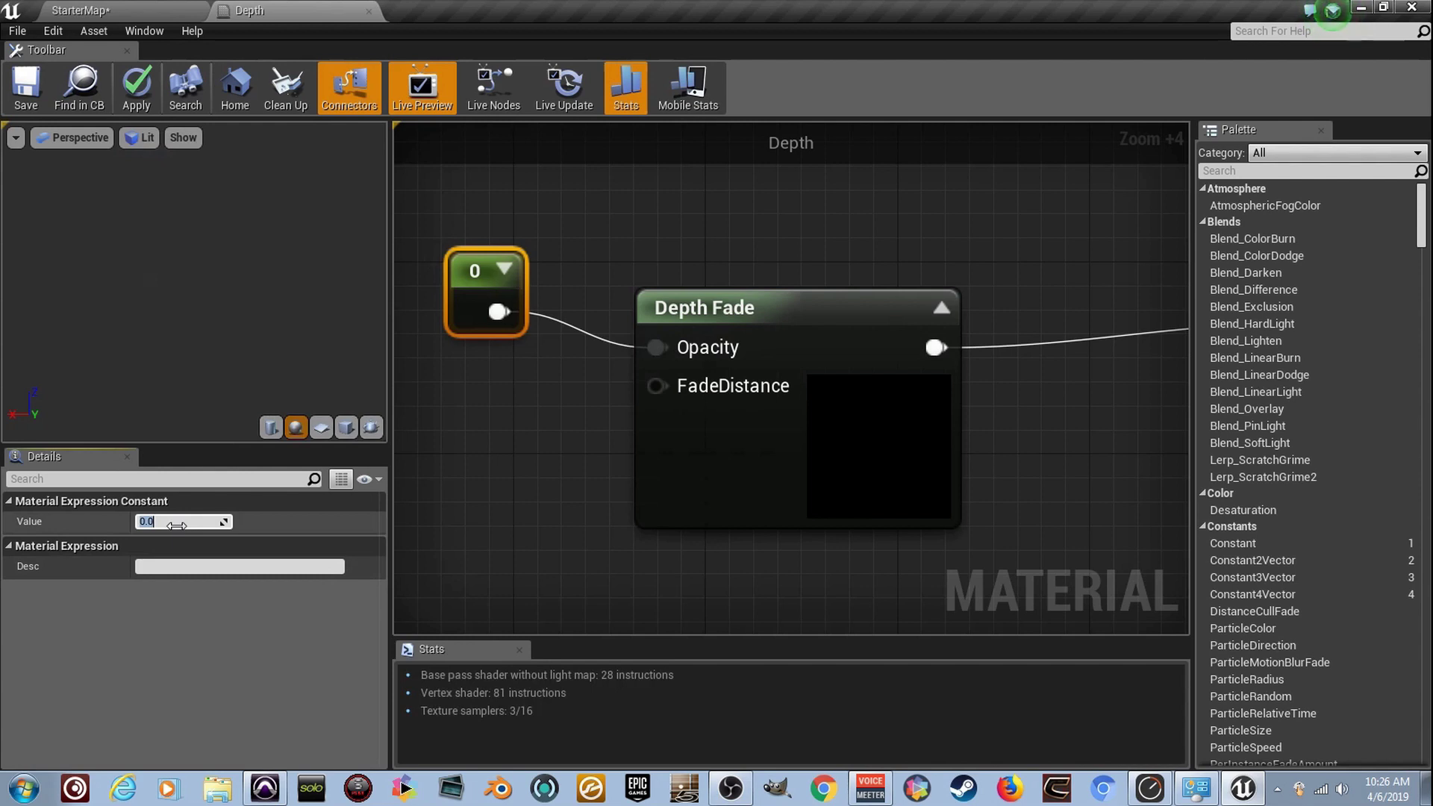
type("1")
key("Return")
- Add a second constant with value 13000 and connect it to the FadeDistance input of the Depth Fade node
scroll(764, 439, "down", 3)
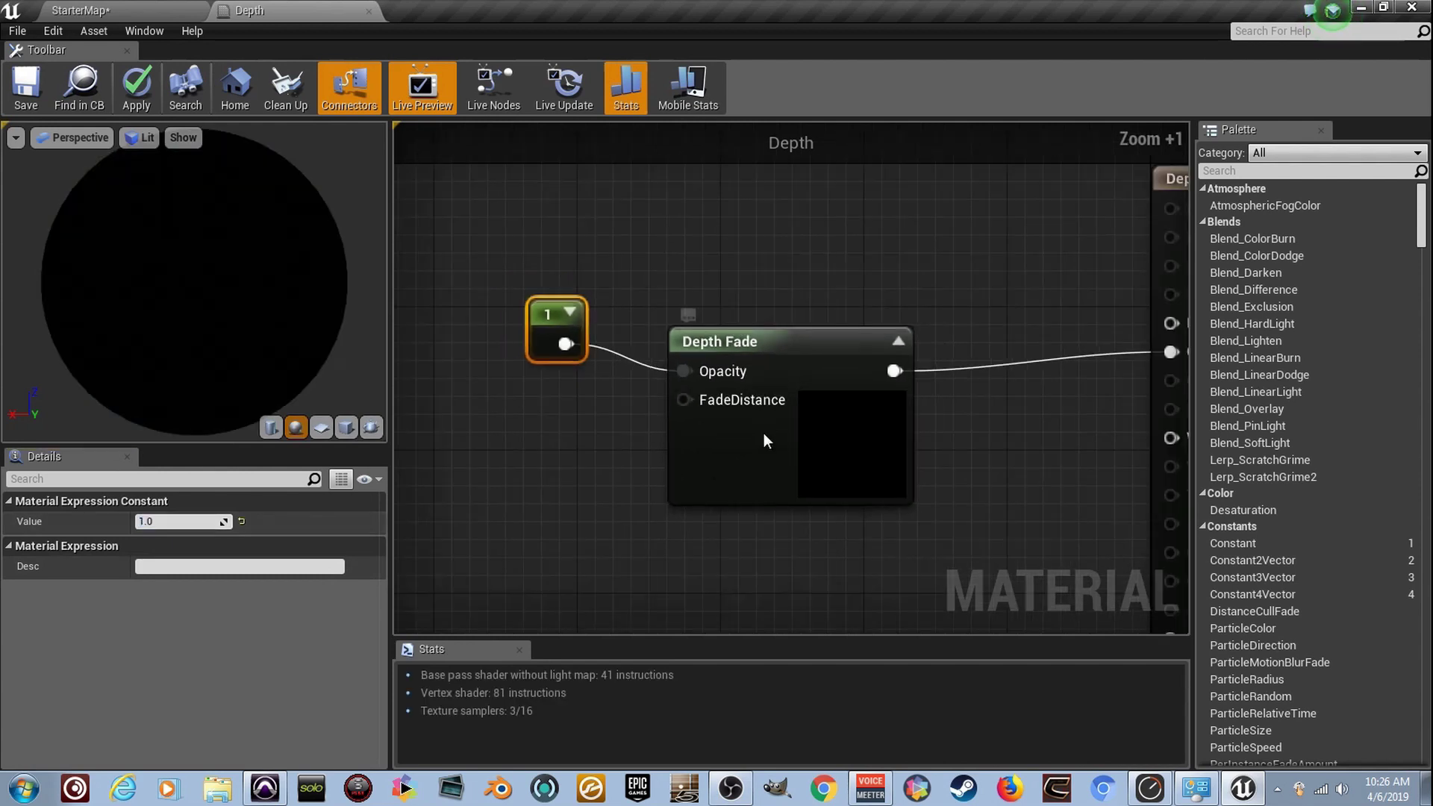
right_click_drag(508, 421, 569, 401)
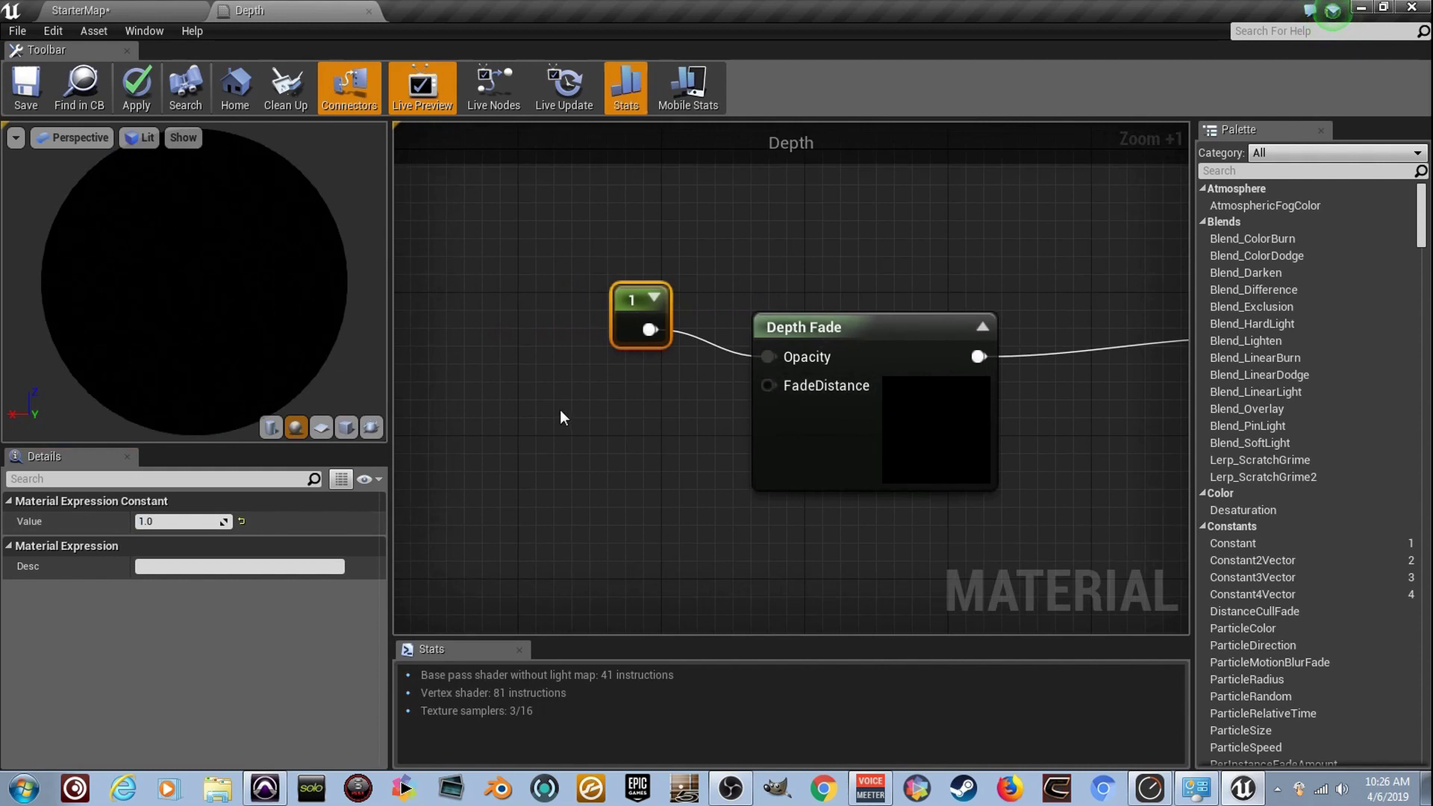
left_click(563, 418)
left_click_drag(596, 454, 792, 377)
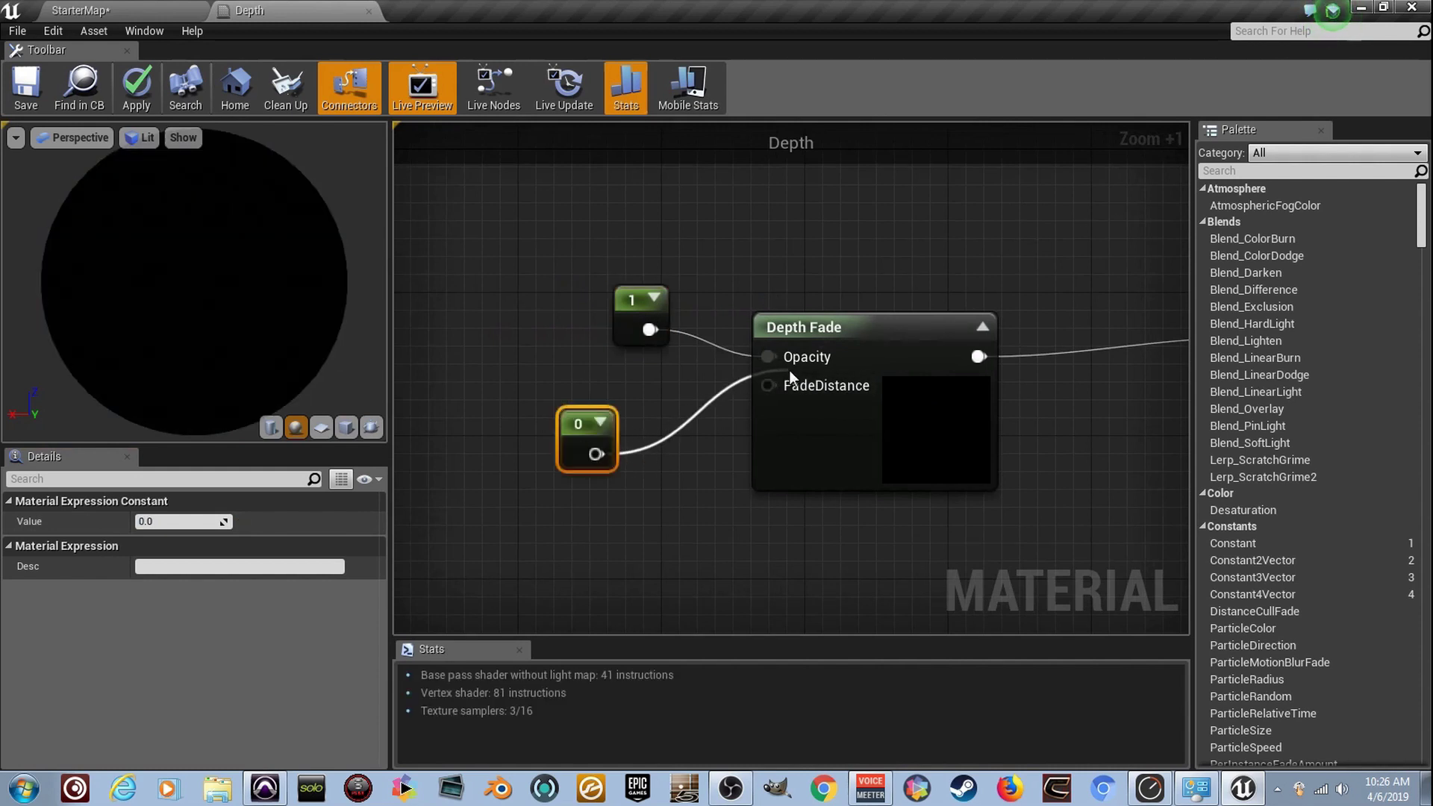
left_click(198, 521)
type("13000")
key("Return")
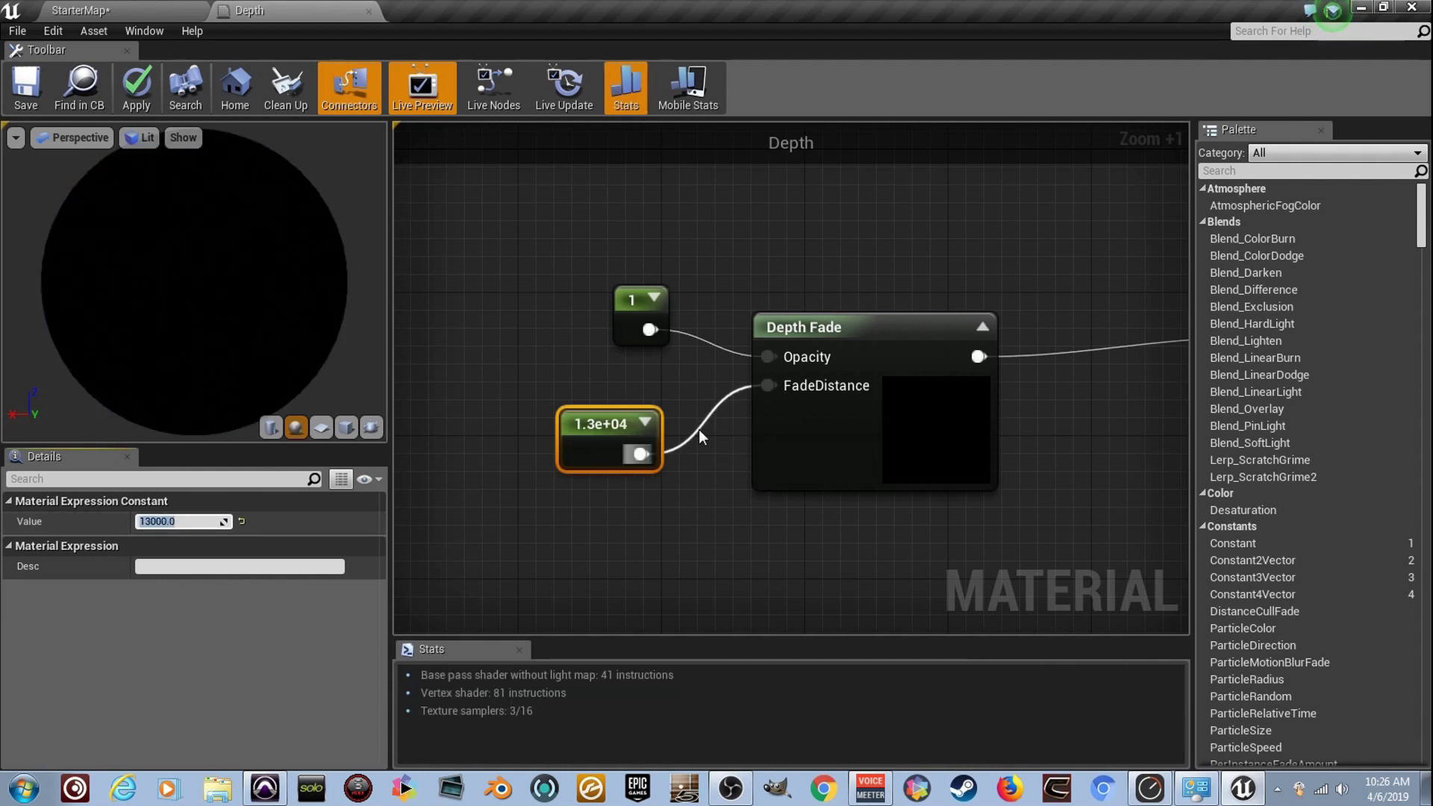
- Save the Depth material and check how the sphere fades against the landscape in the StarterMap level
scroll(687, 409, "down", 5)
scroll(764, 437, "up", 1)
scroll(620, 418, "up", 3)
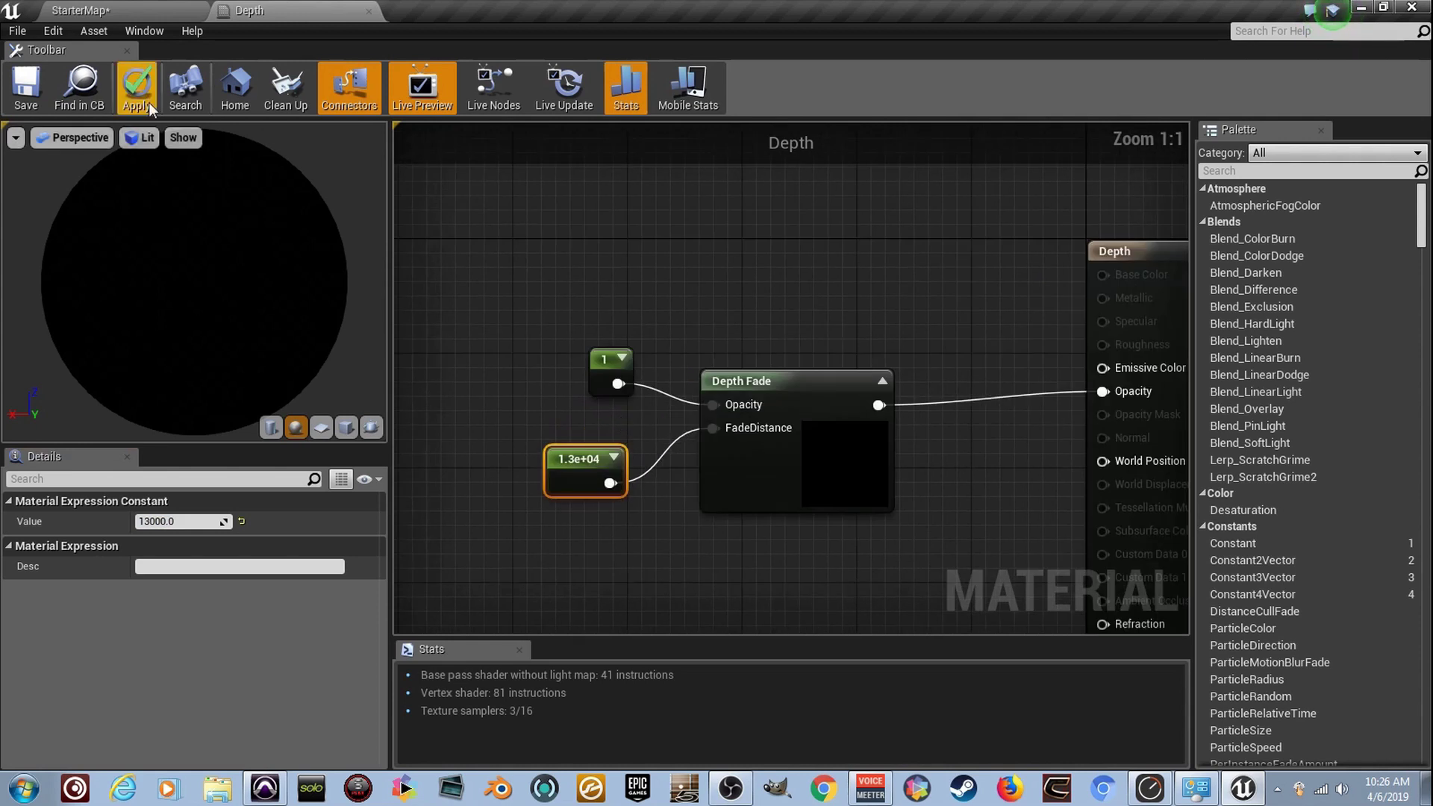
left_click(26, 96)
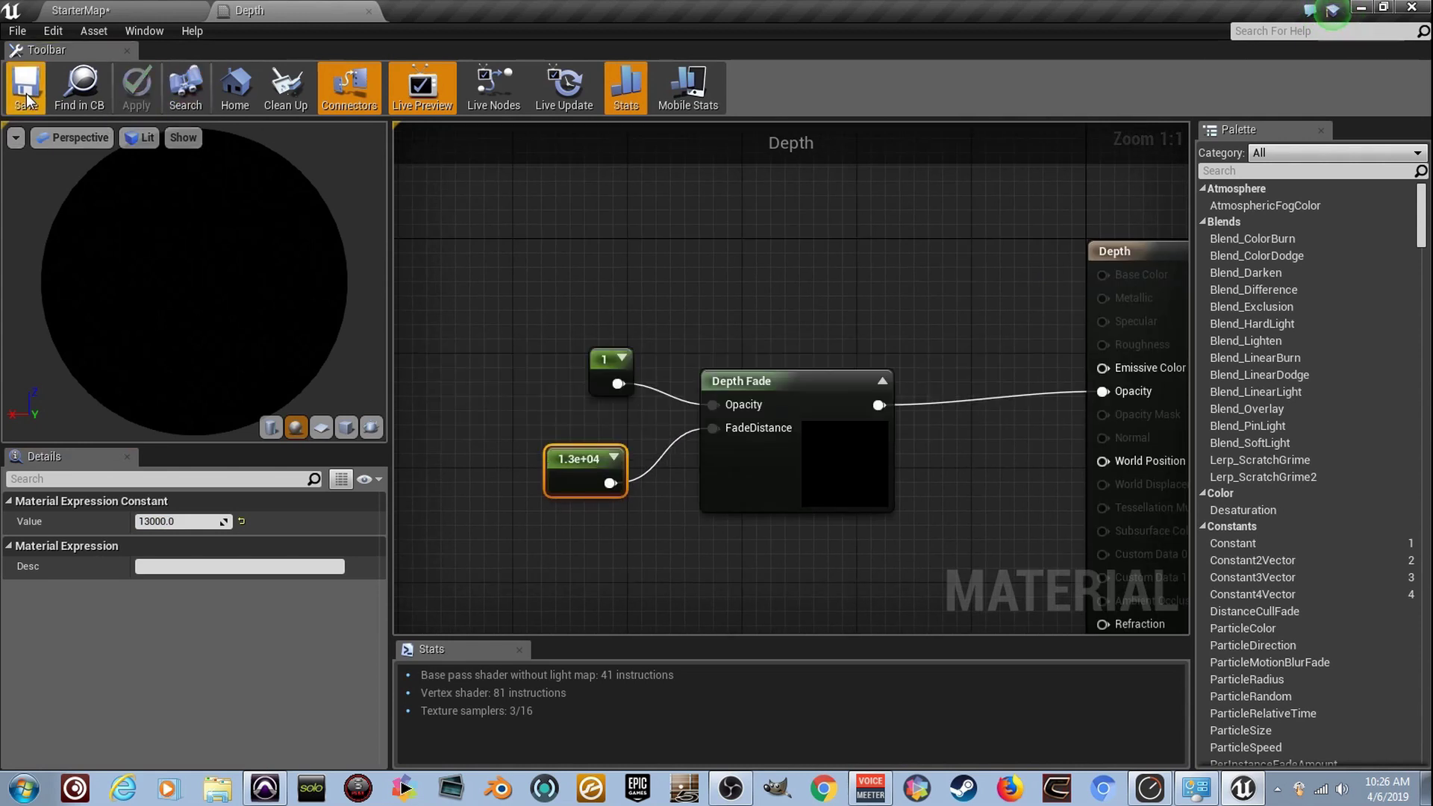
left_click(168, 7)
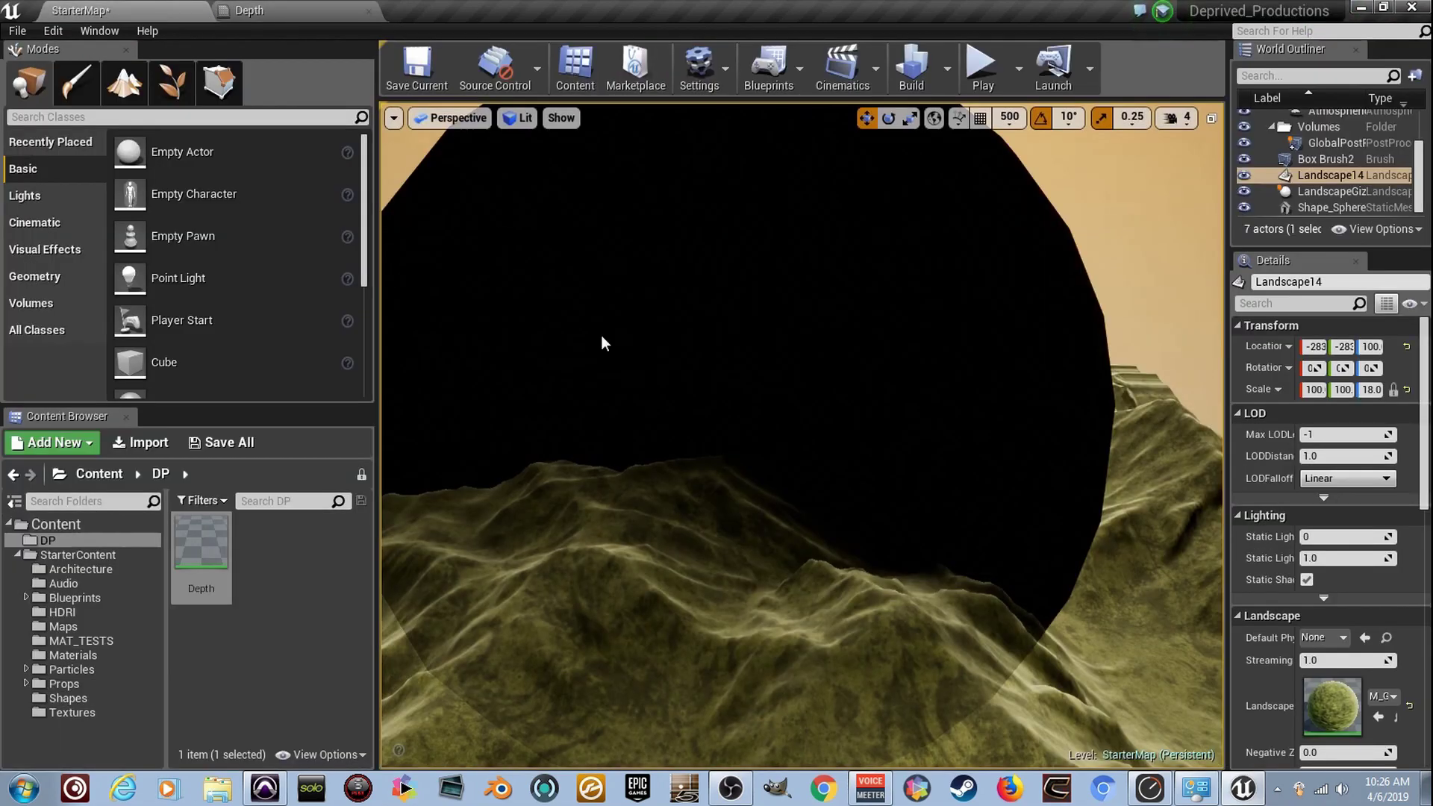
left_click_drag(602, 341, 615, 467)
mouse_move(615, 466)
right_mouse_down()
mouse_move(694, 448)
mouse_move(627, 455)
mouse_move(605, 440)
mouse_move(530, 459)
mouse_move(597, 452)
right_mouse_up()
right_click_drag(601, 339, 601, 340)
- Make the Depth material two sided, save it, and view the landscape from inside the sphere in the level
left_click(255, 9)
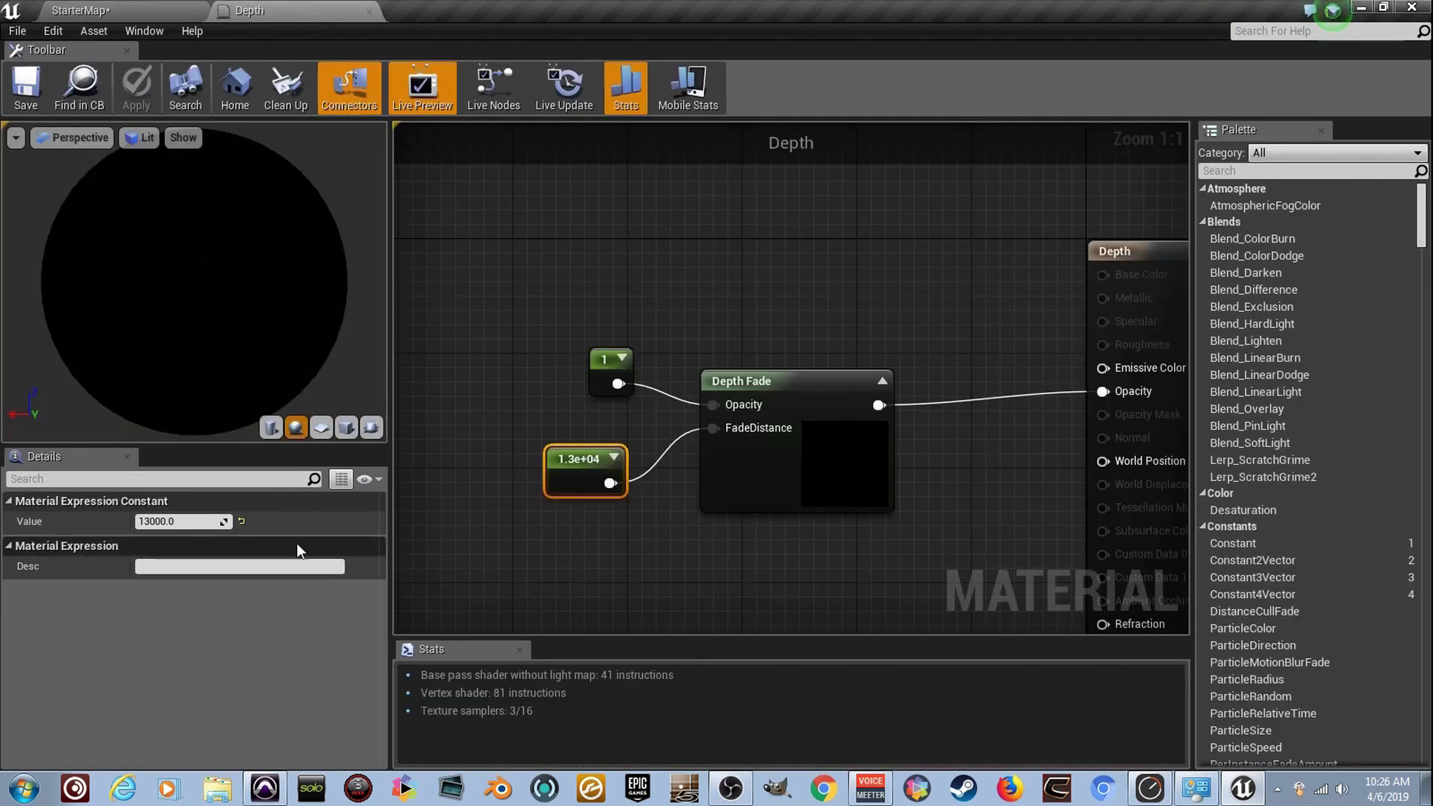
left_click(1152, 326)
right_click_drag(1152, 326, 1011, 291)
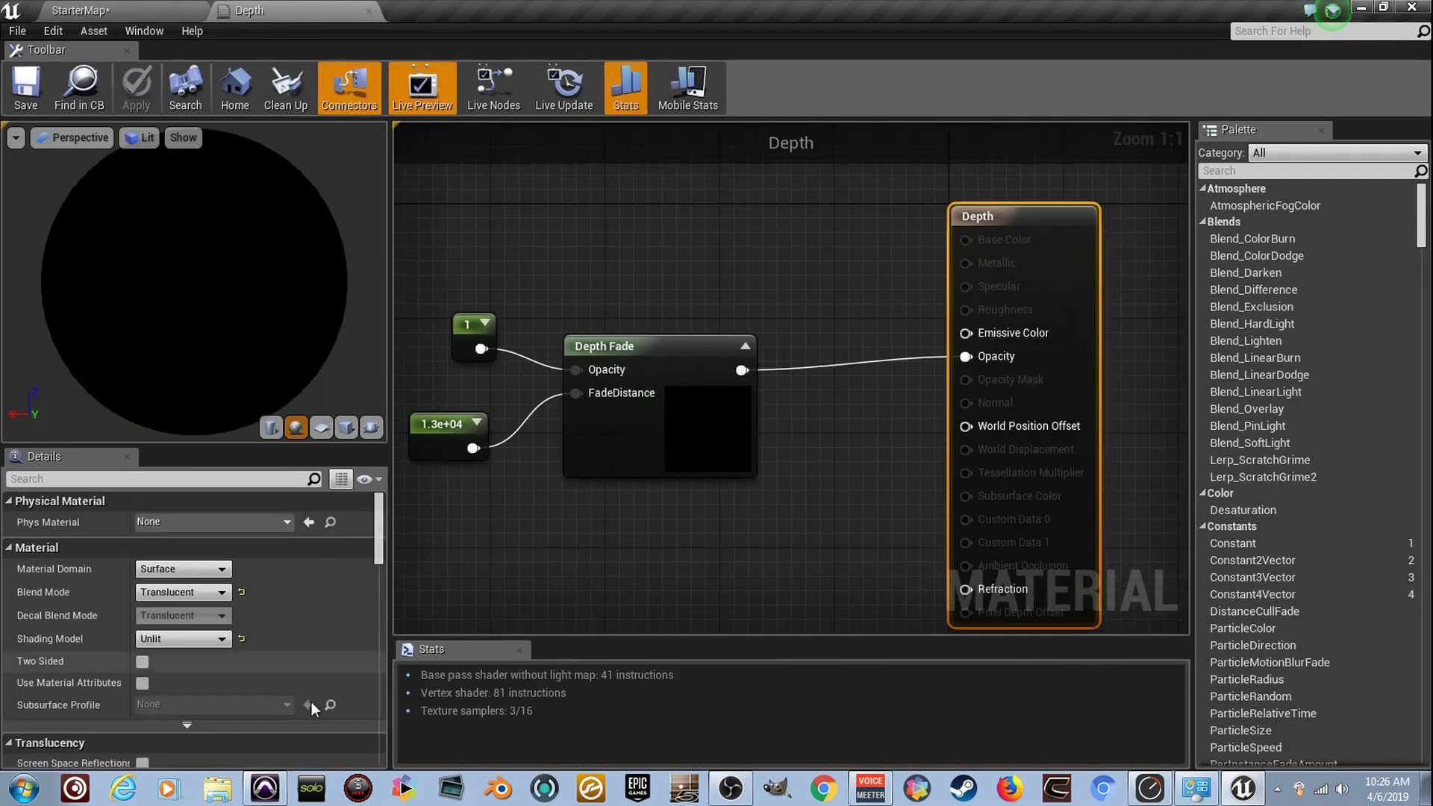
left_click(142, 662)
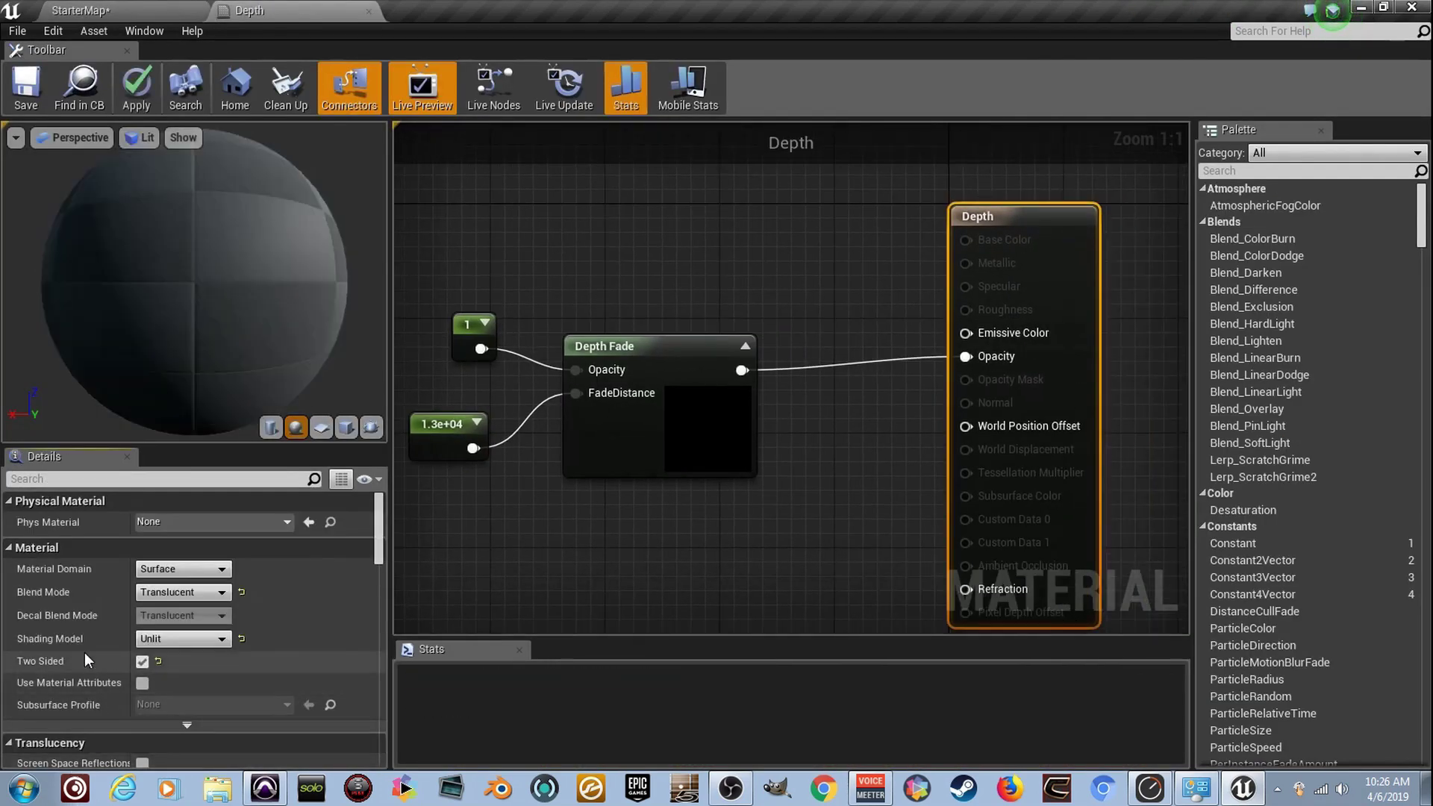
left_click(21, 105)
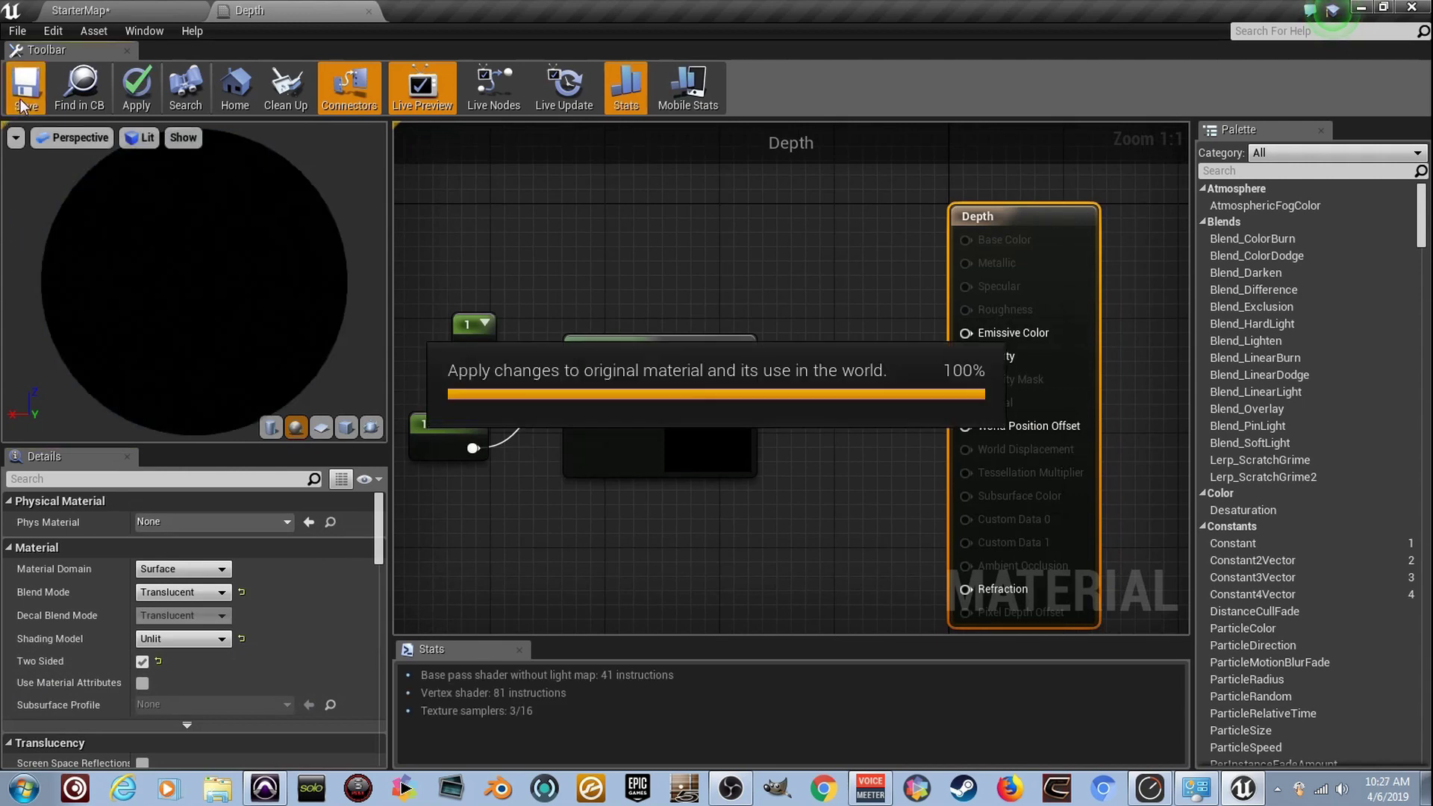
left_click(130, 9)
key("w")
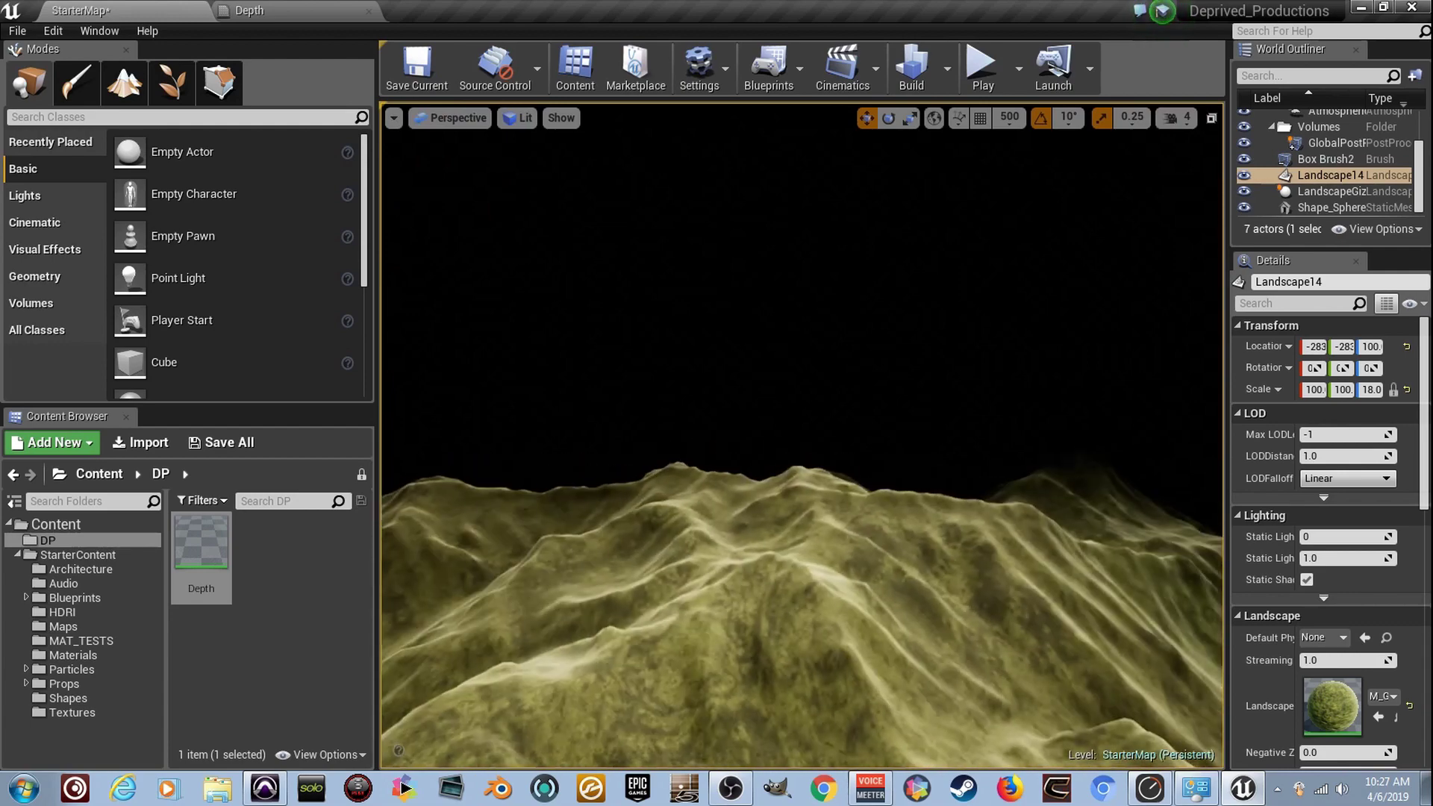
- Set the constant feeding FadeDistance to 22000, save the Depth material, and check the fade in the StarterMap level
right_click_drag(802, 433, 640, 297)
left_click(331, 8)
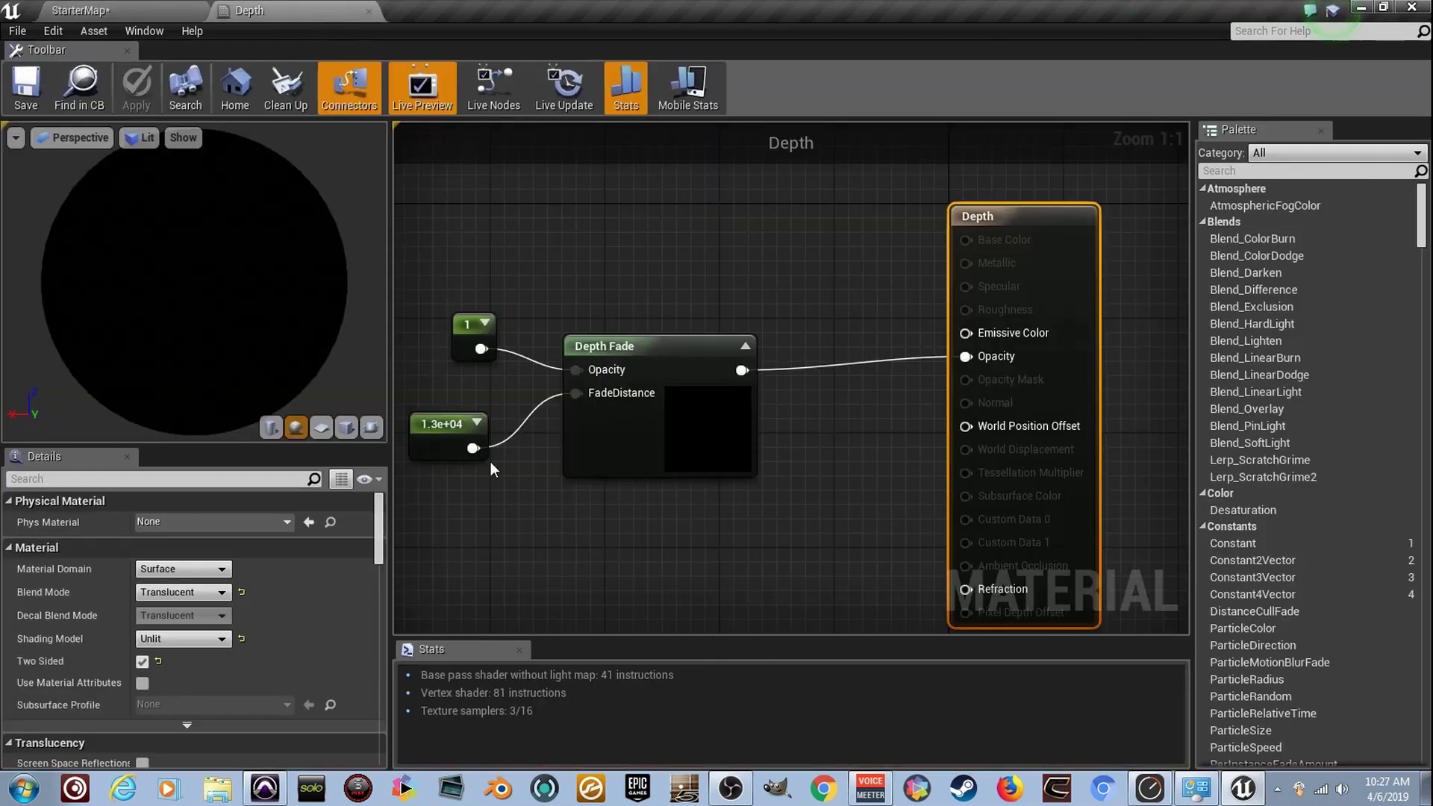
left_click(451, 452)
left_click(183, 520)
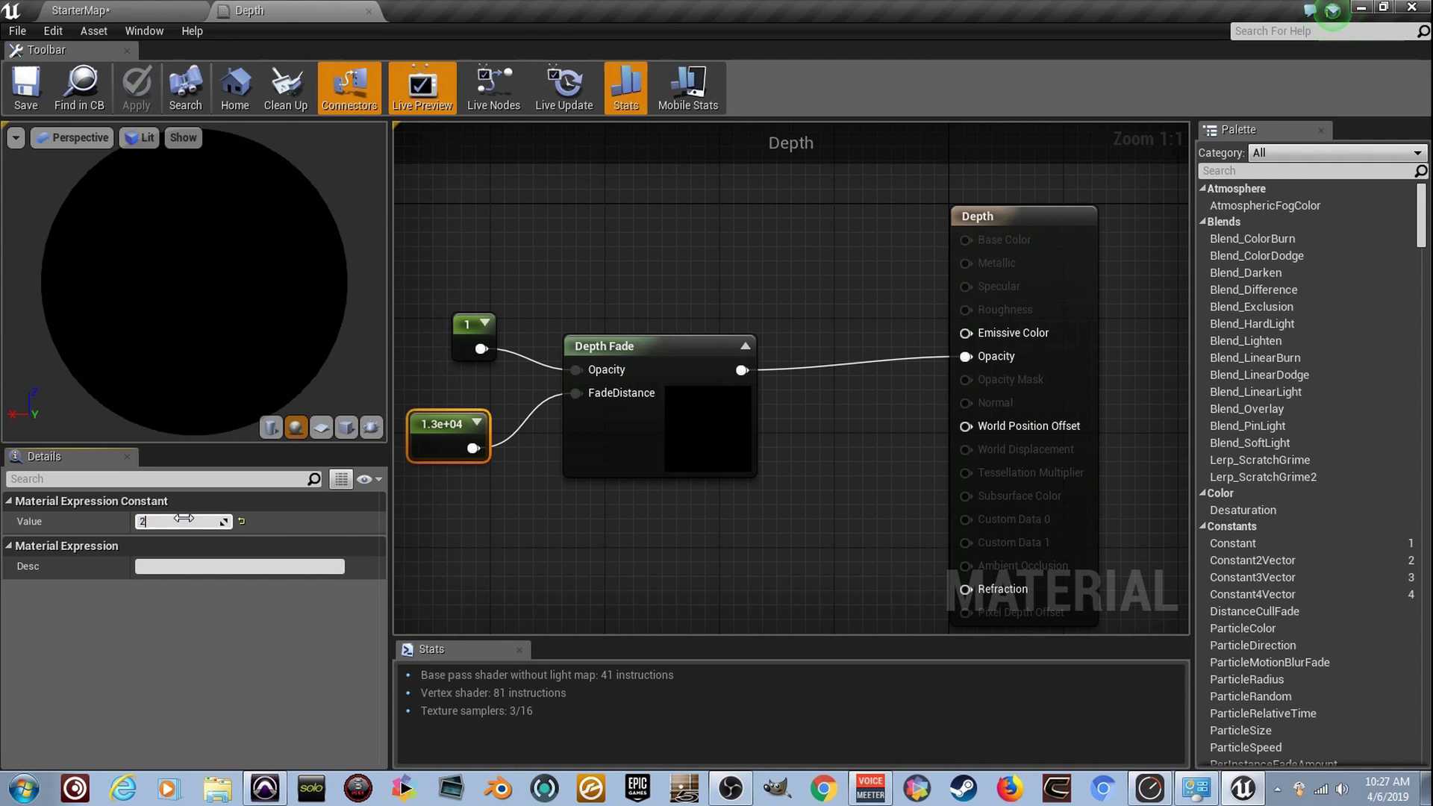
type("22000")
key("Return")
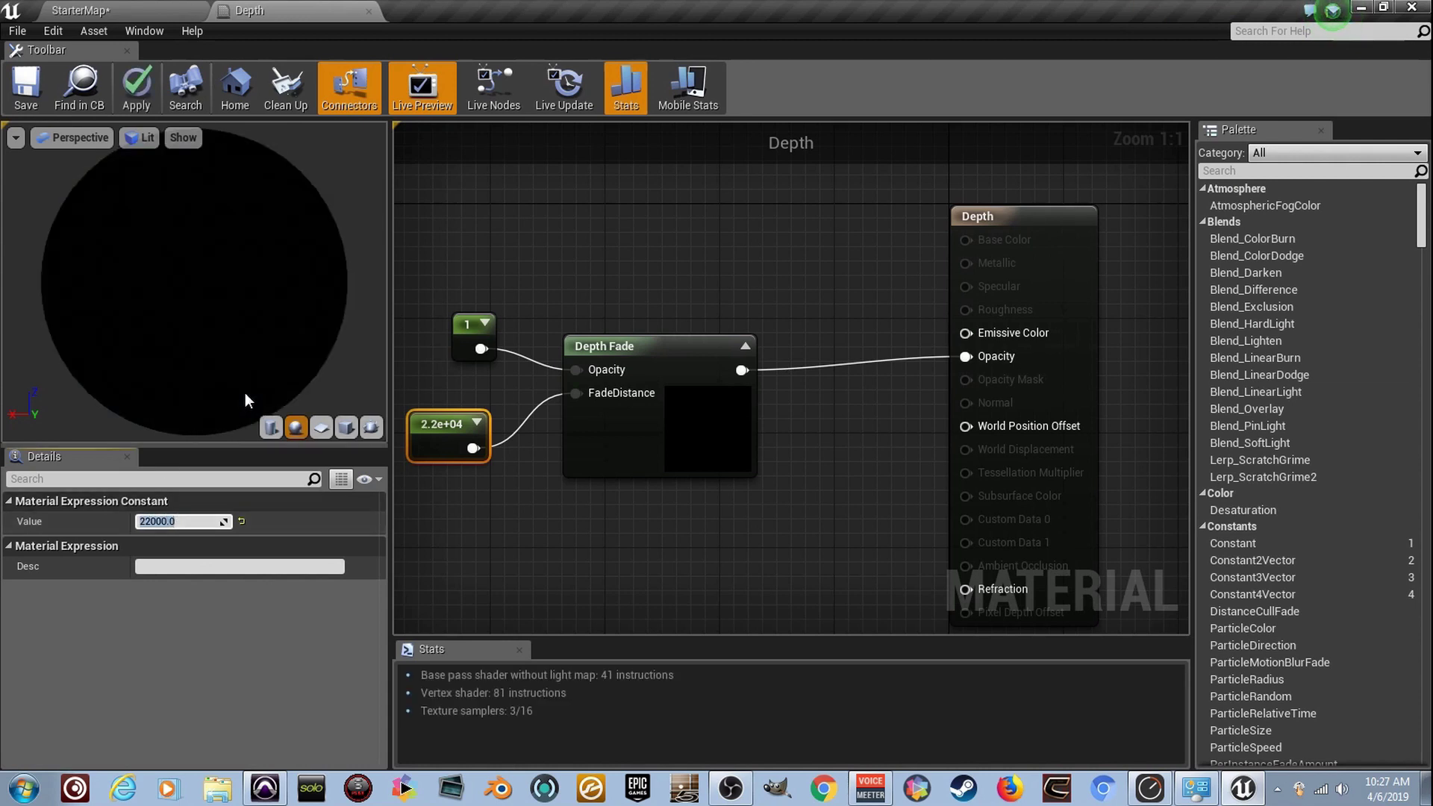
key("ctrl+s")
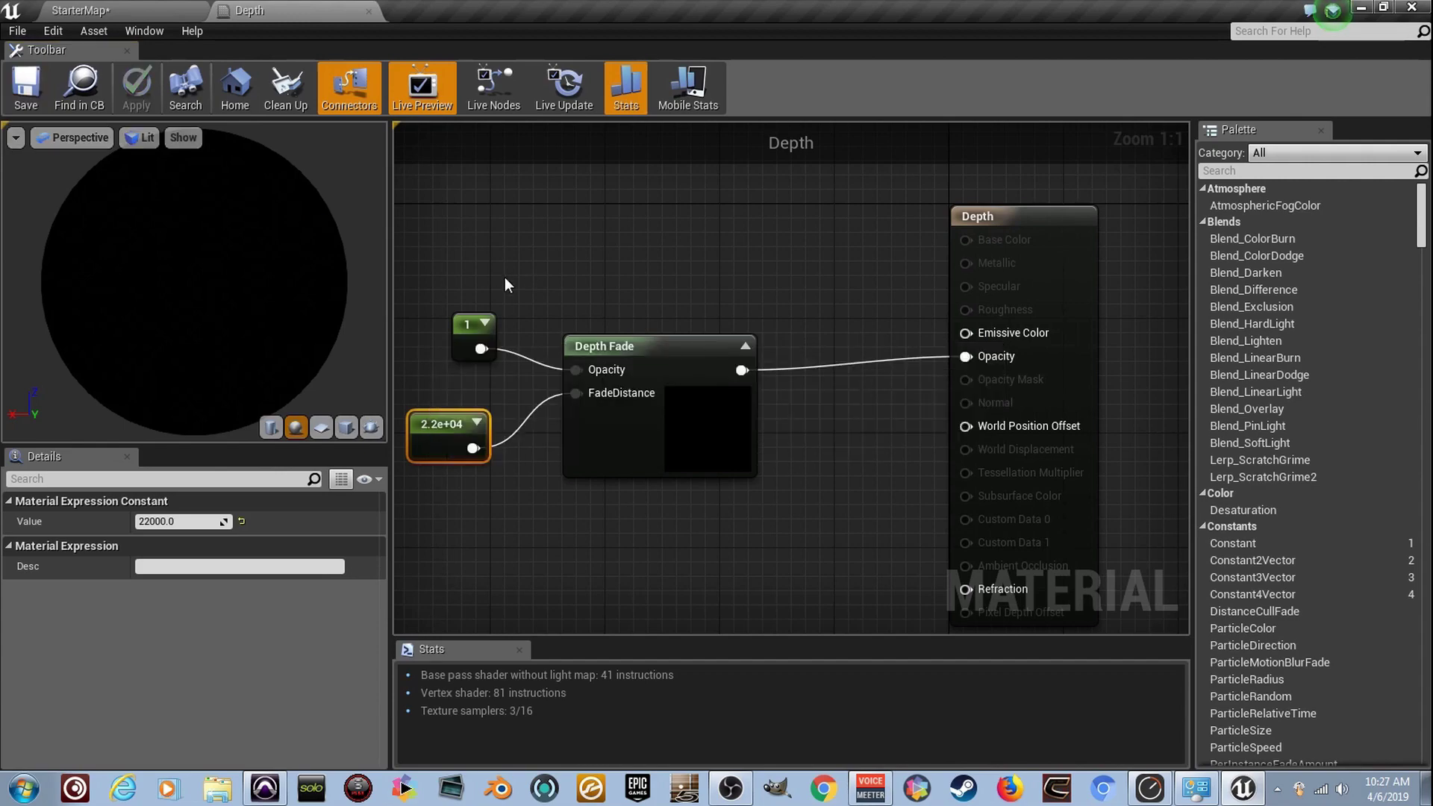
left_click(119, 10)
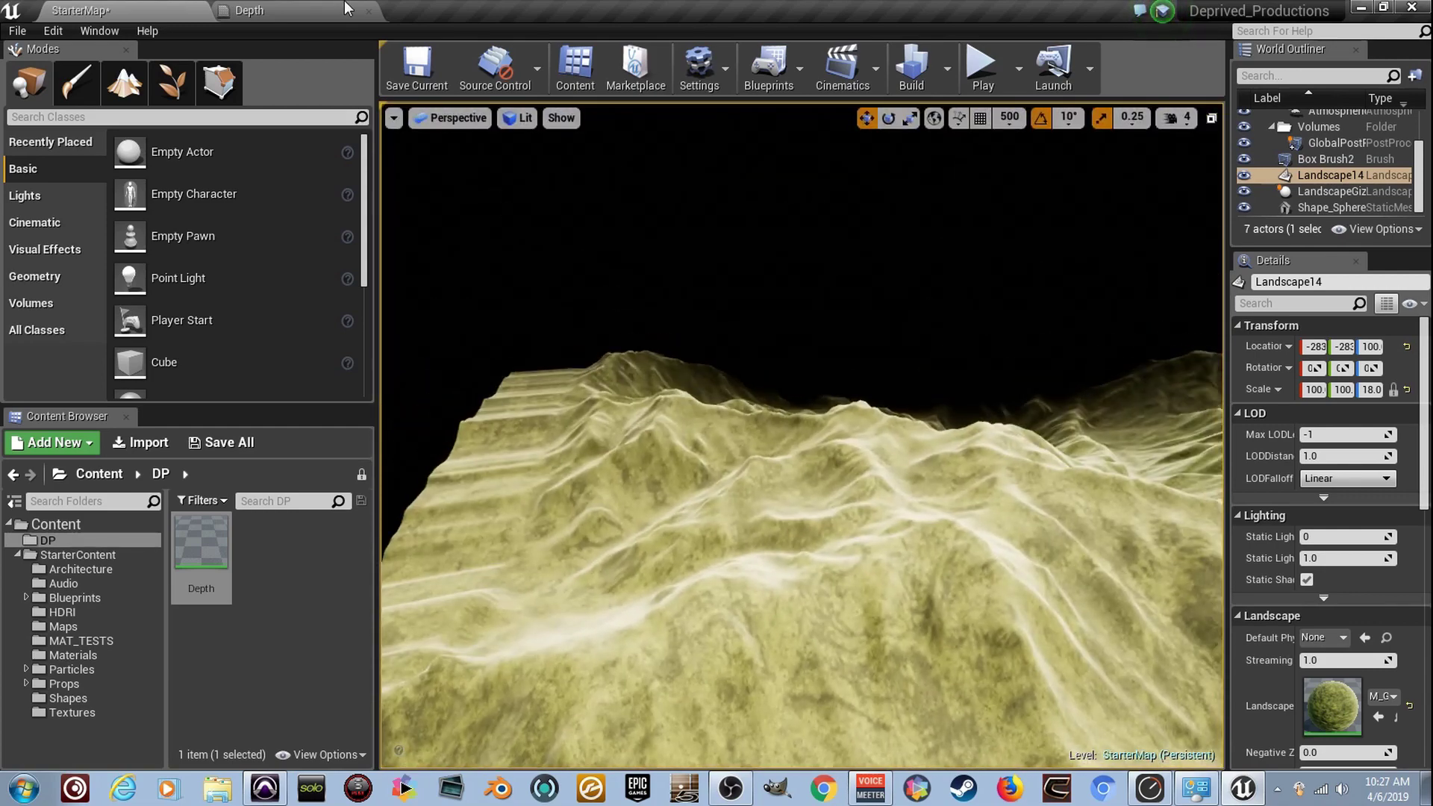
- Connect the Depth Fade output to Emissive Color as well, save the material, and view the sphere's fog effect in the level
left_click(321, 9)
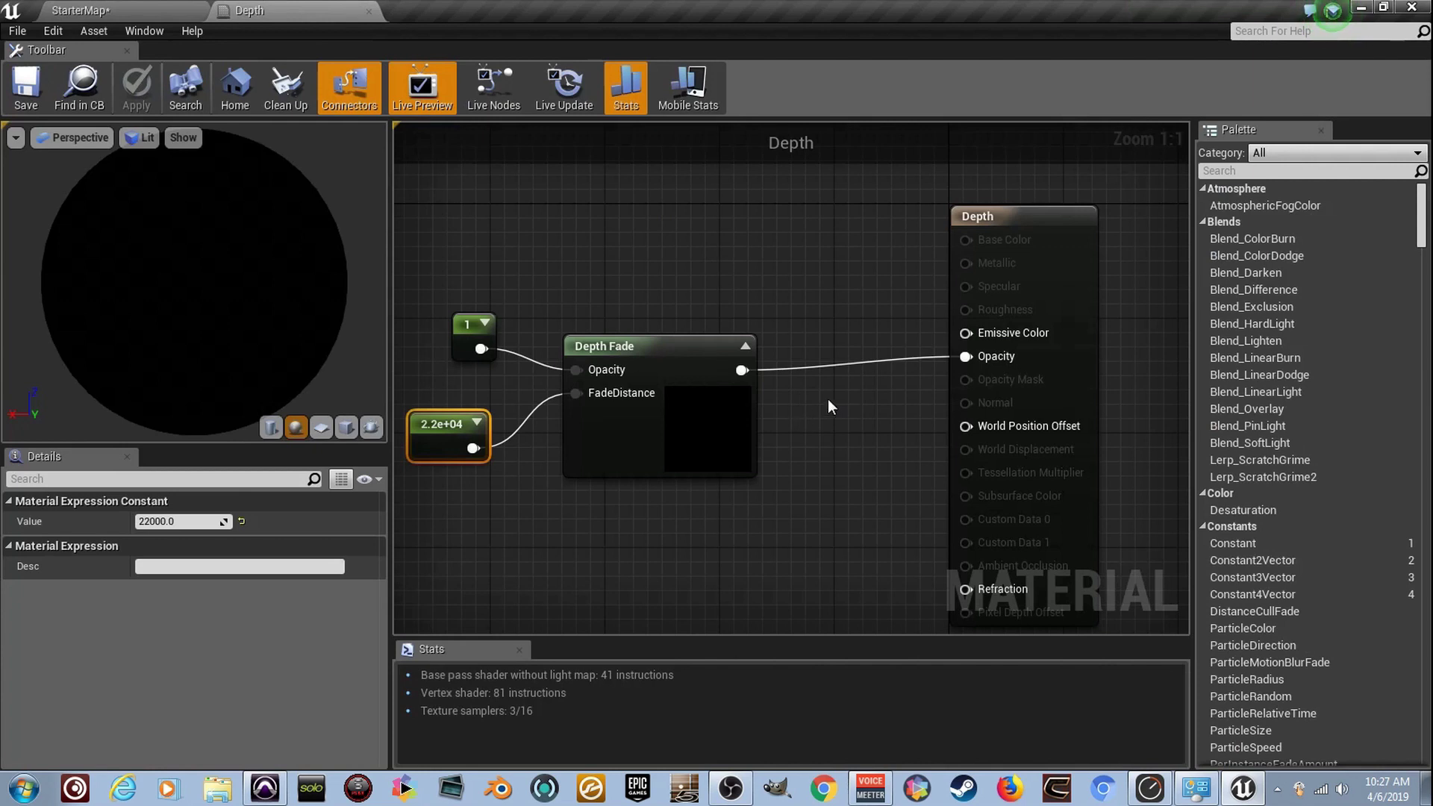
left_click_drag(741, 371, 796, 358)
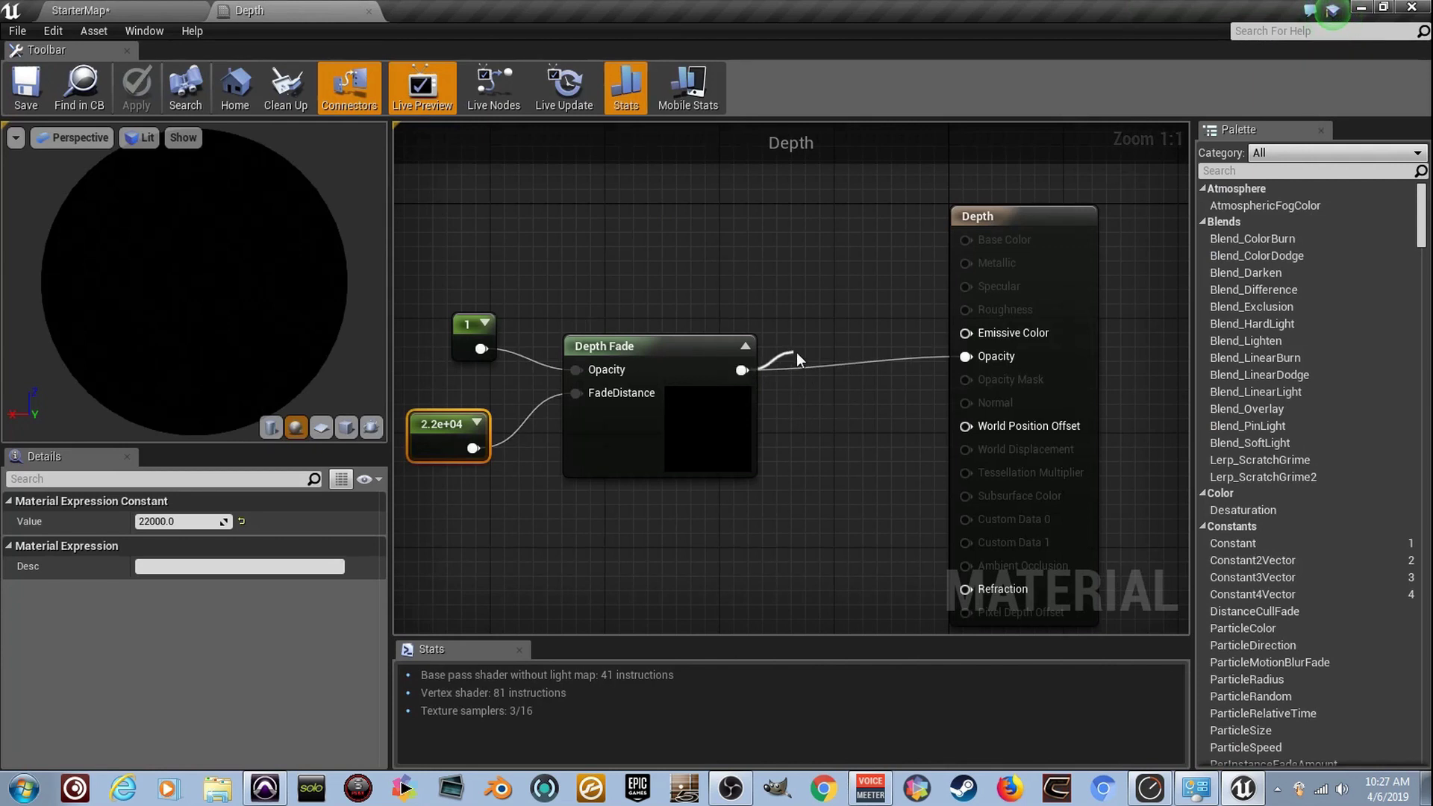
left_click_drag(907, 338, 965, 333)
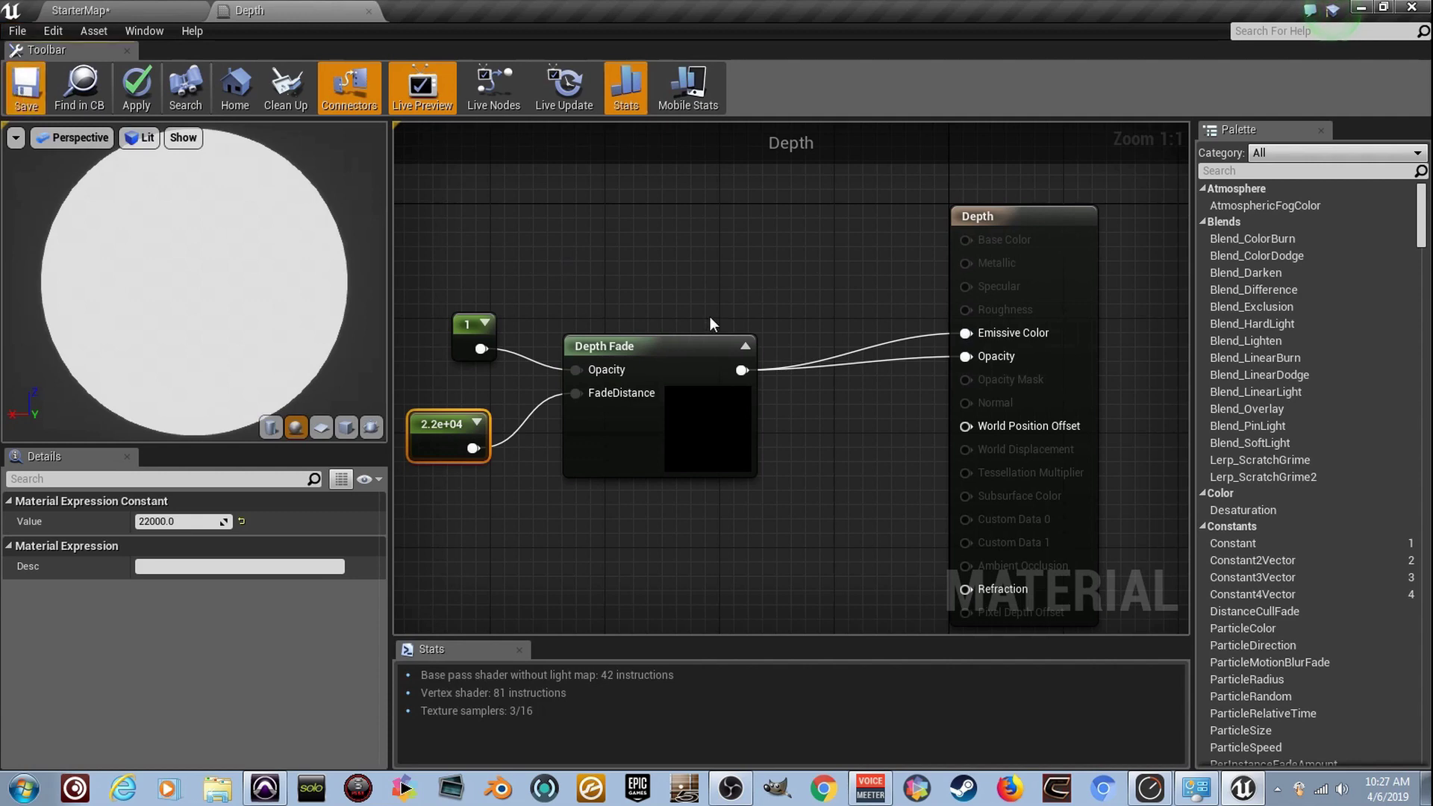
key("ctrl+s")
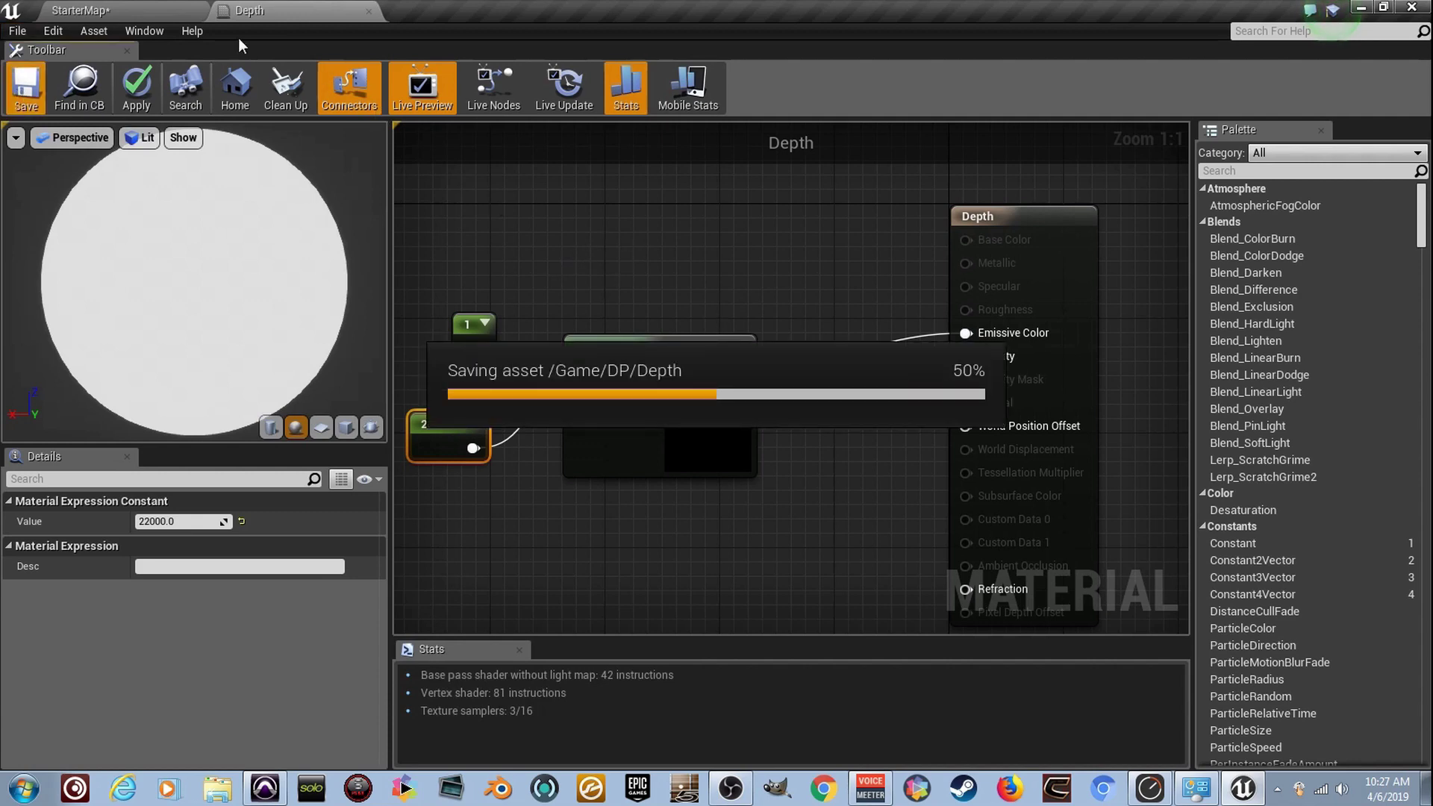
left_click(127, 11)
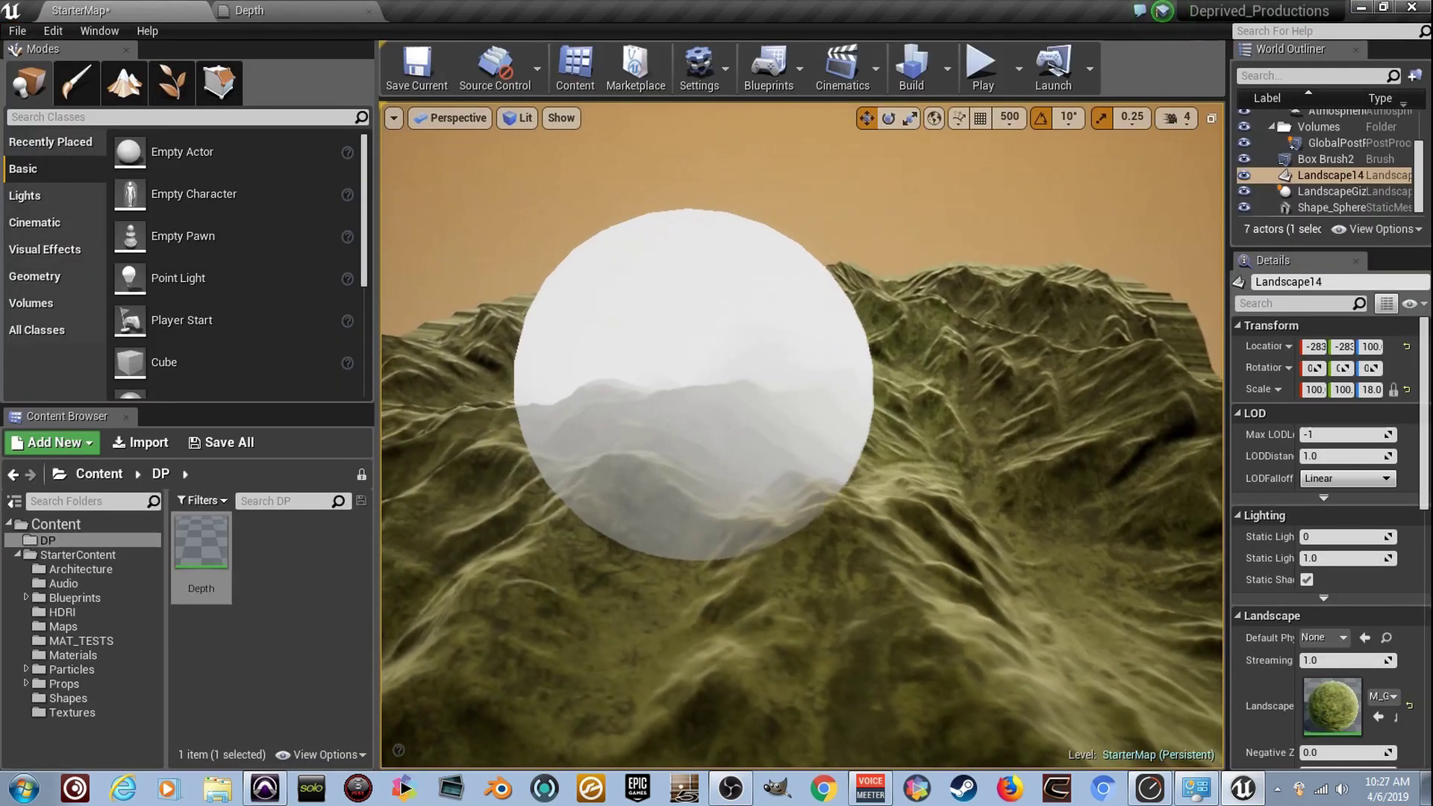
right_click_drag(801, 435, 391, 339)
key("w")
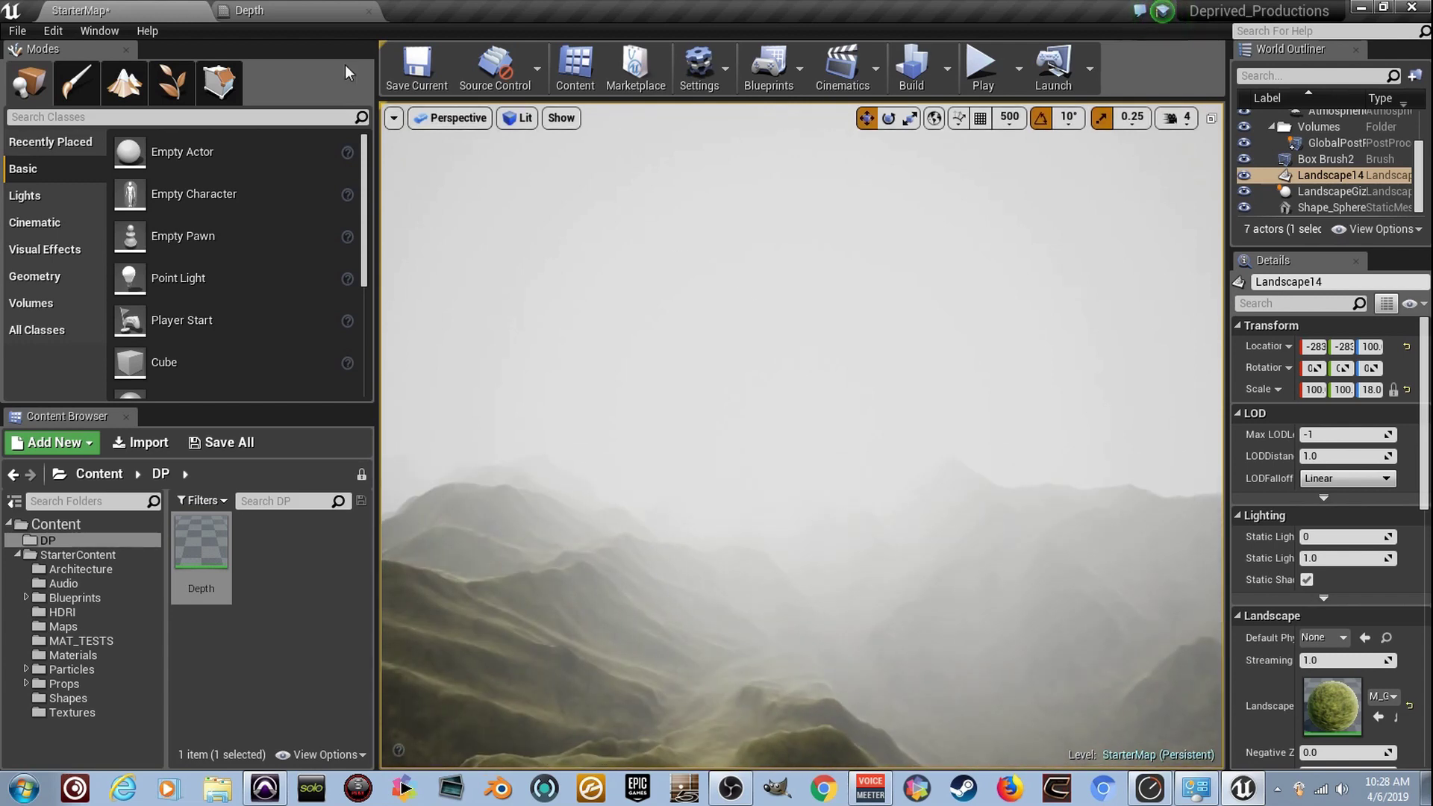
- Disconnect the Depth Fade node from the material's Opacity input and view the sphere from outside and inside in the level
left_click(343, 8)
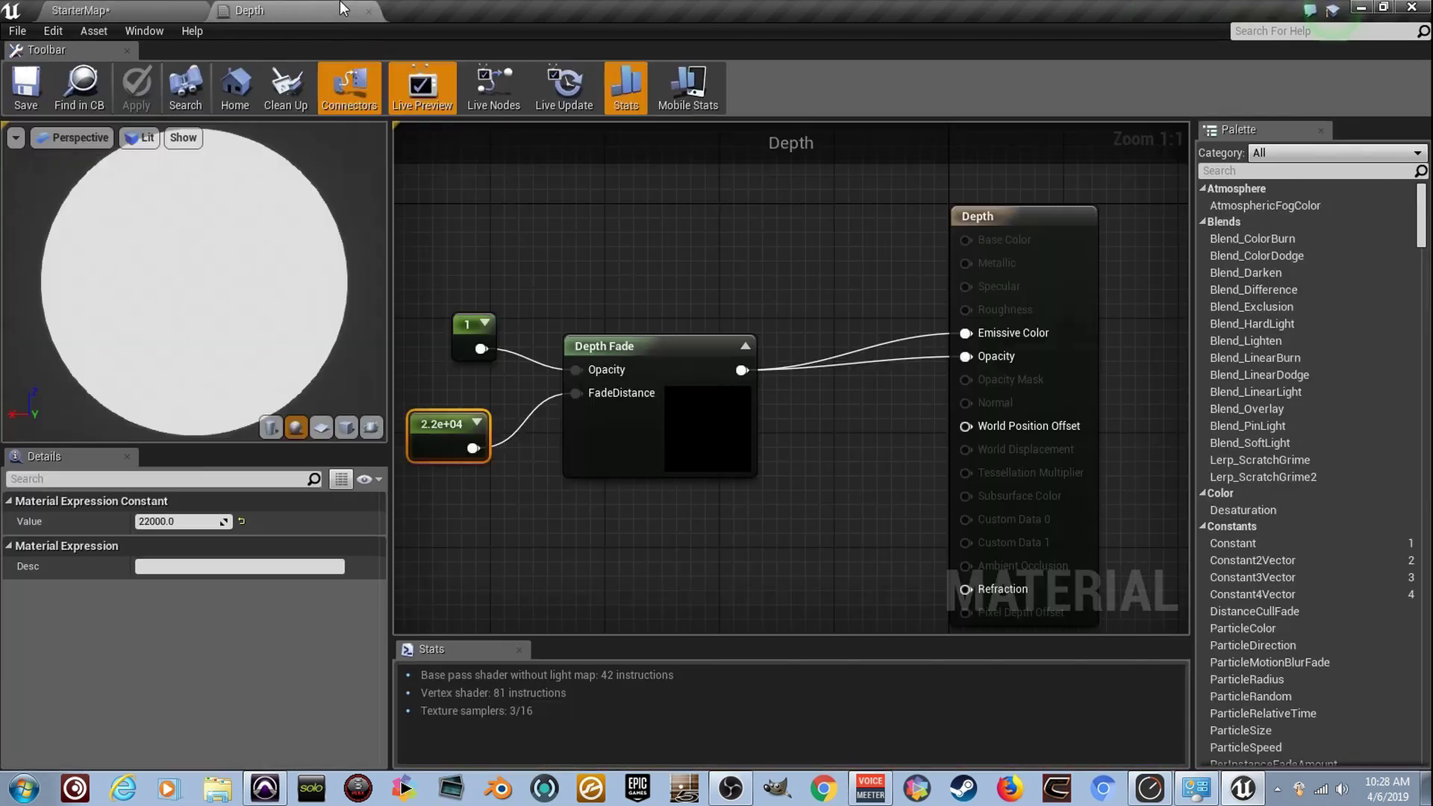
left_click(962, 362, "alt")
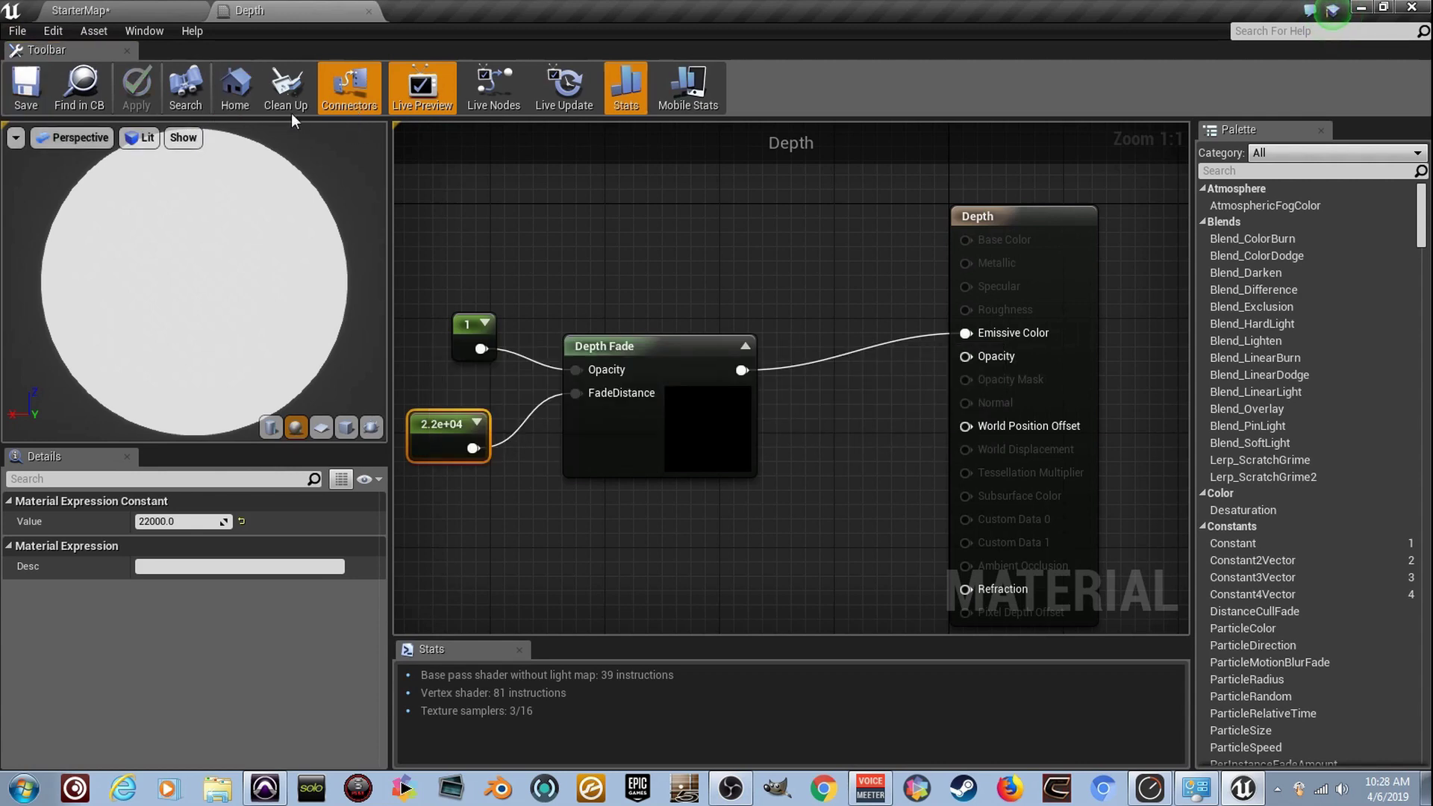
left_click(165, 9)
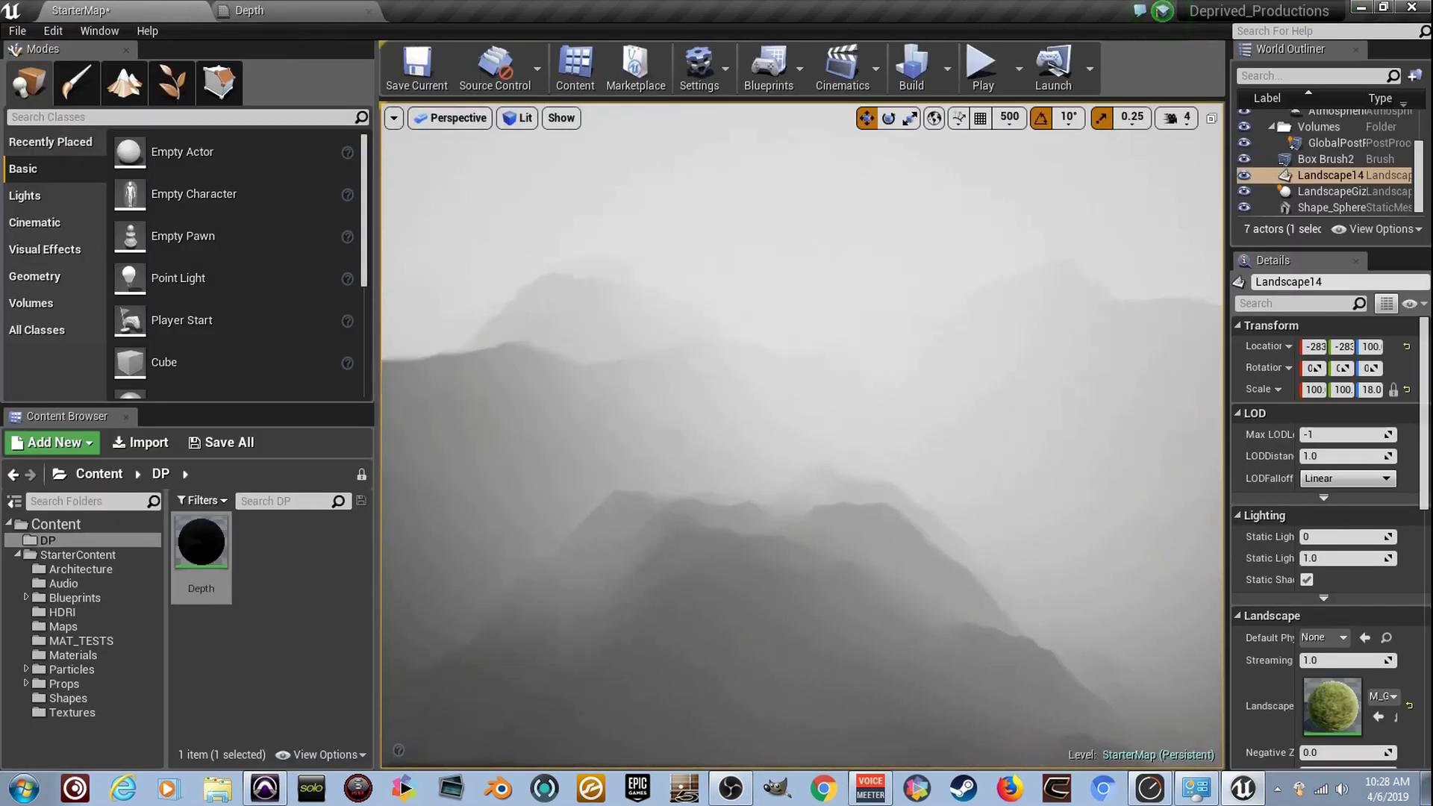
right_click_drag(801, 435, 719, 413)
key("w")
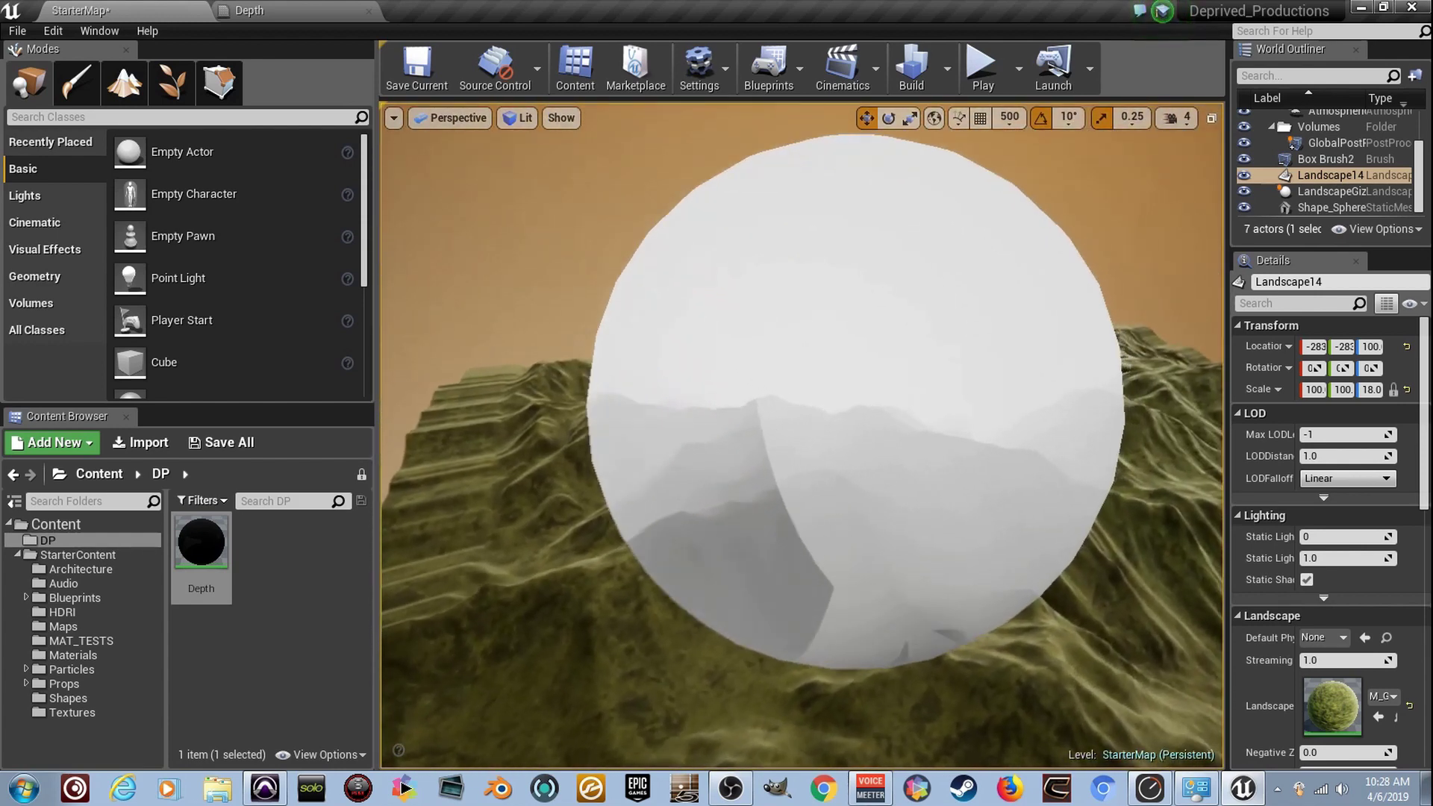
right_click_drag(801, 435, 876, 435)
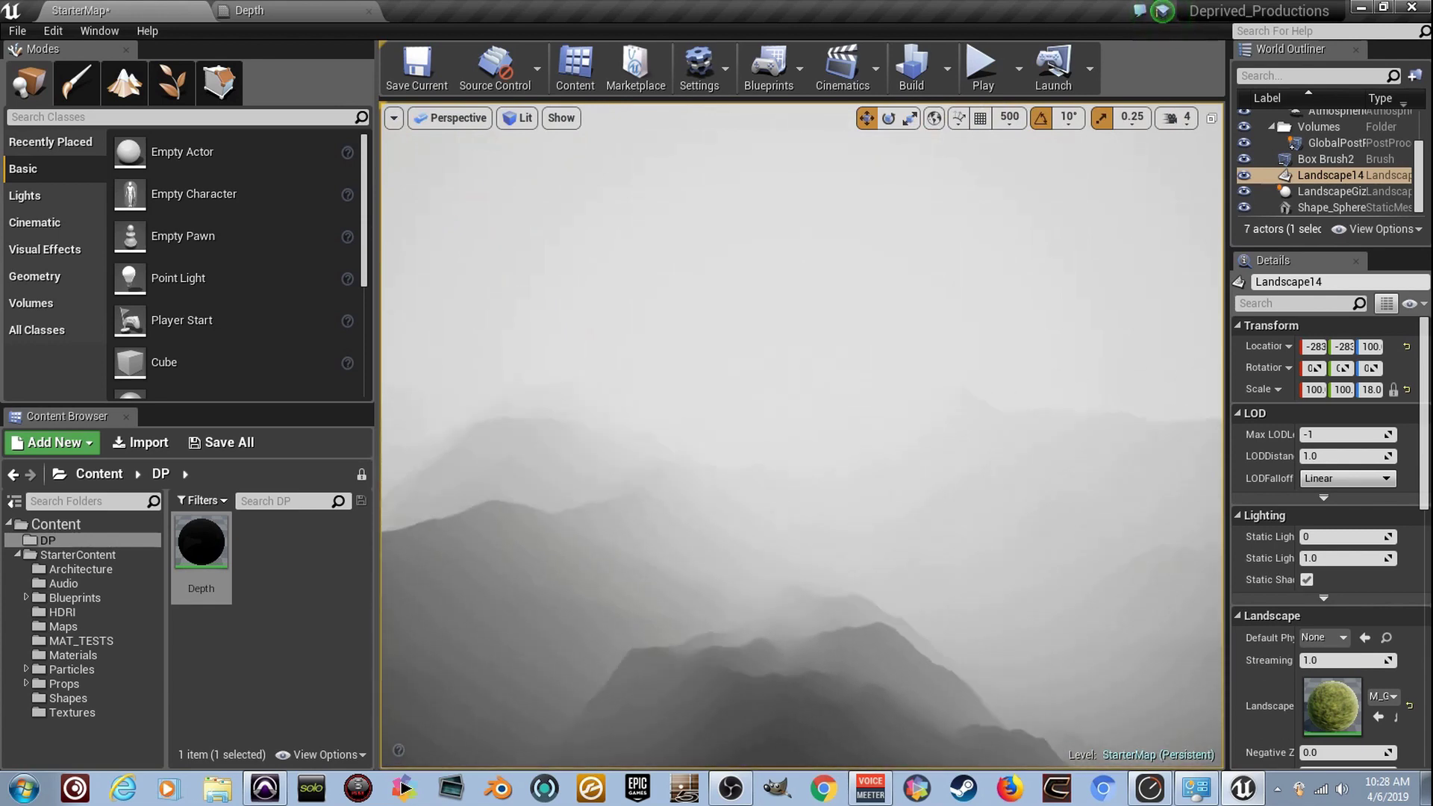
- Set the constant feeding FadeDistance in the Depth material to 30000 and save the material
left_click(261, 9)
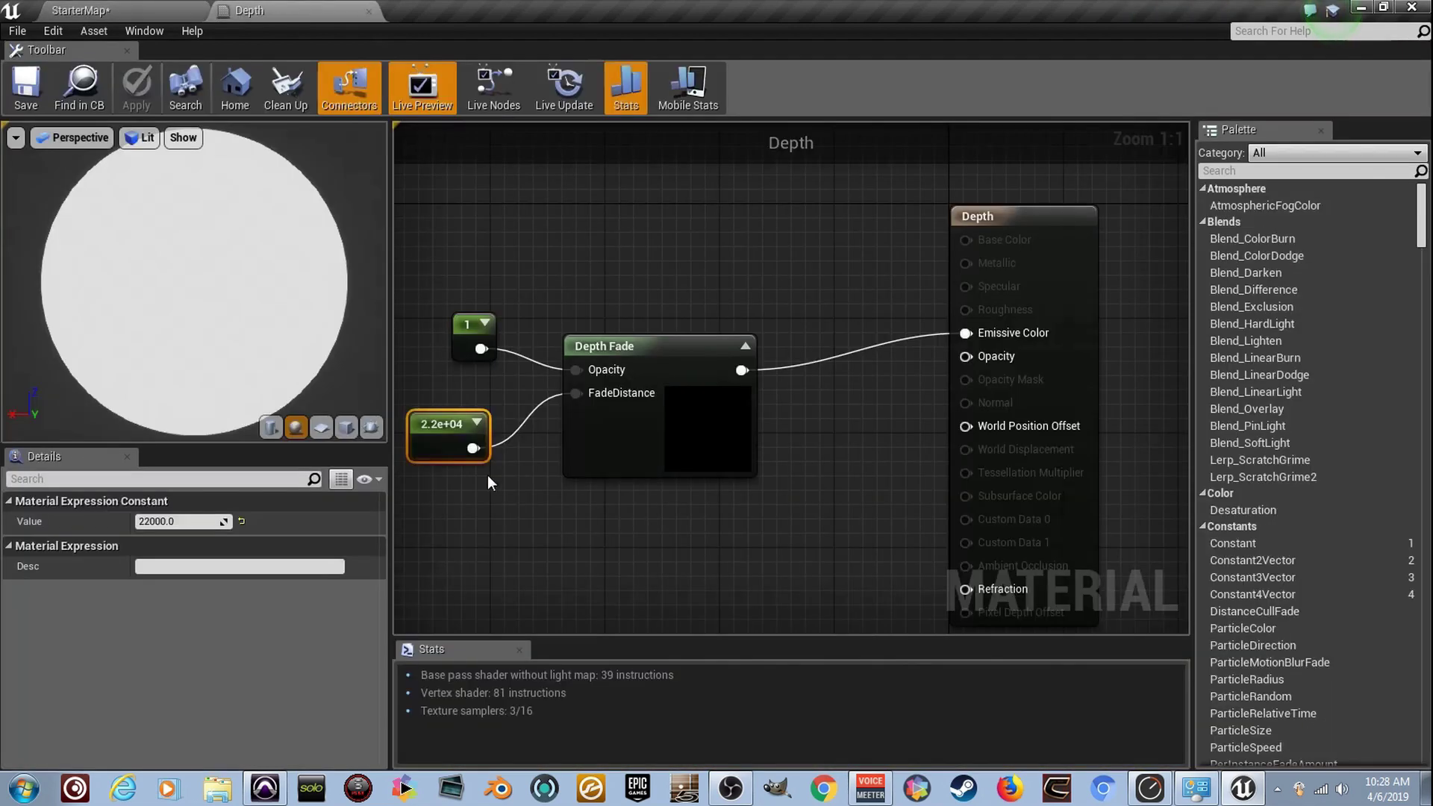
left_click(194, 526)
type("30000")
key("Return")
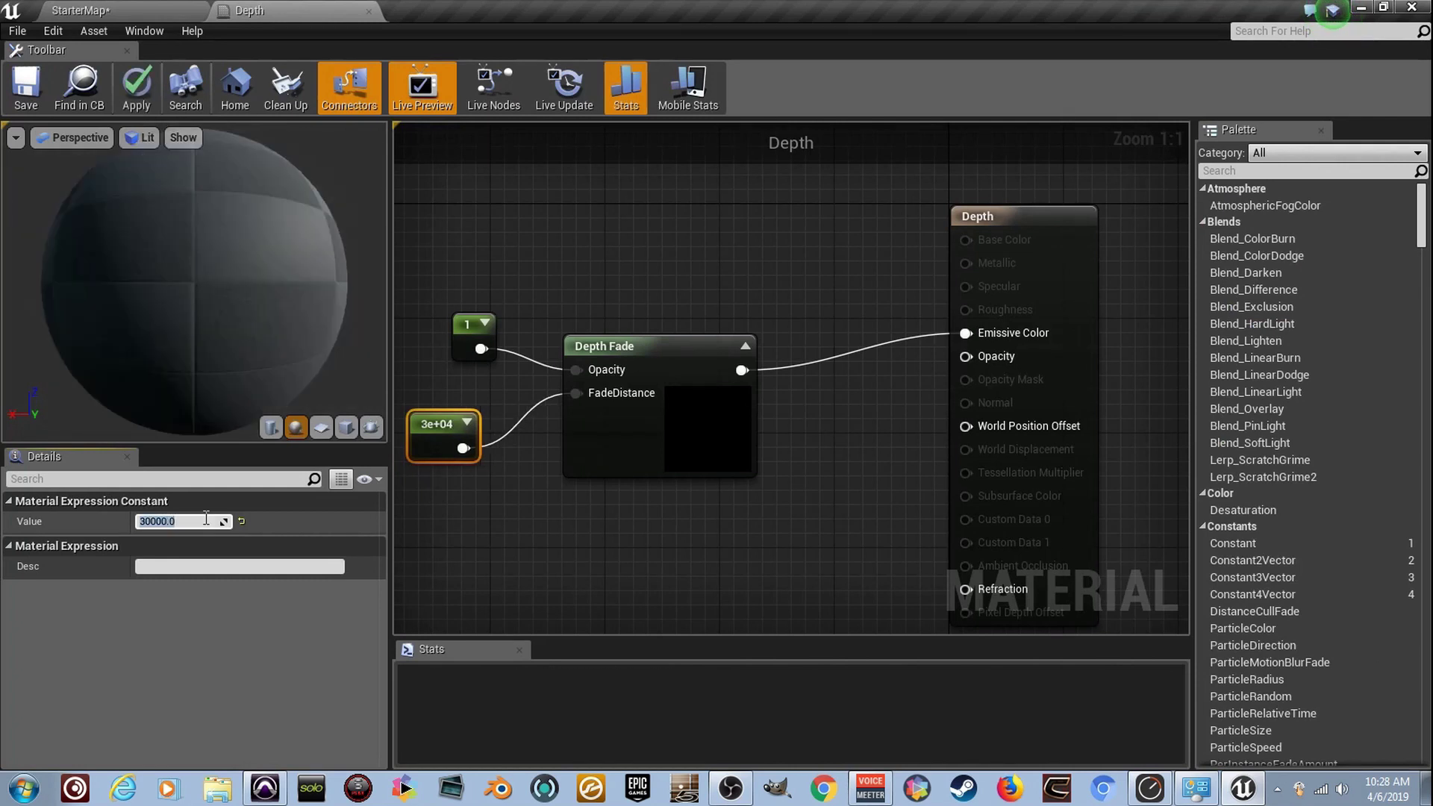
left_click(26, 104)
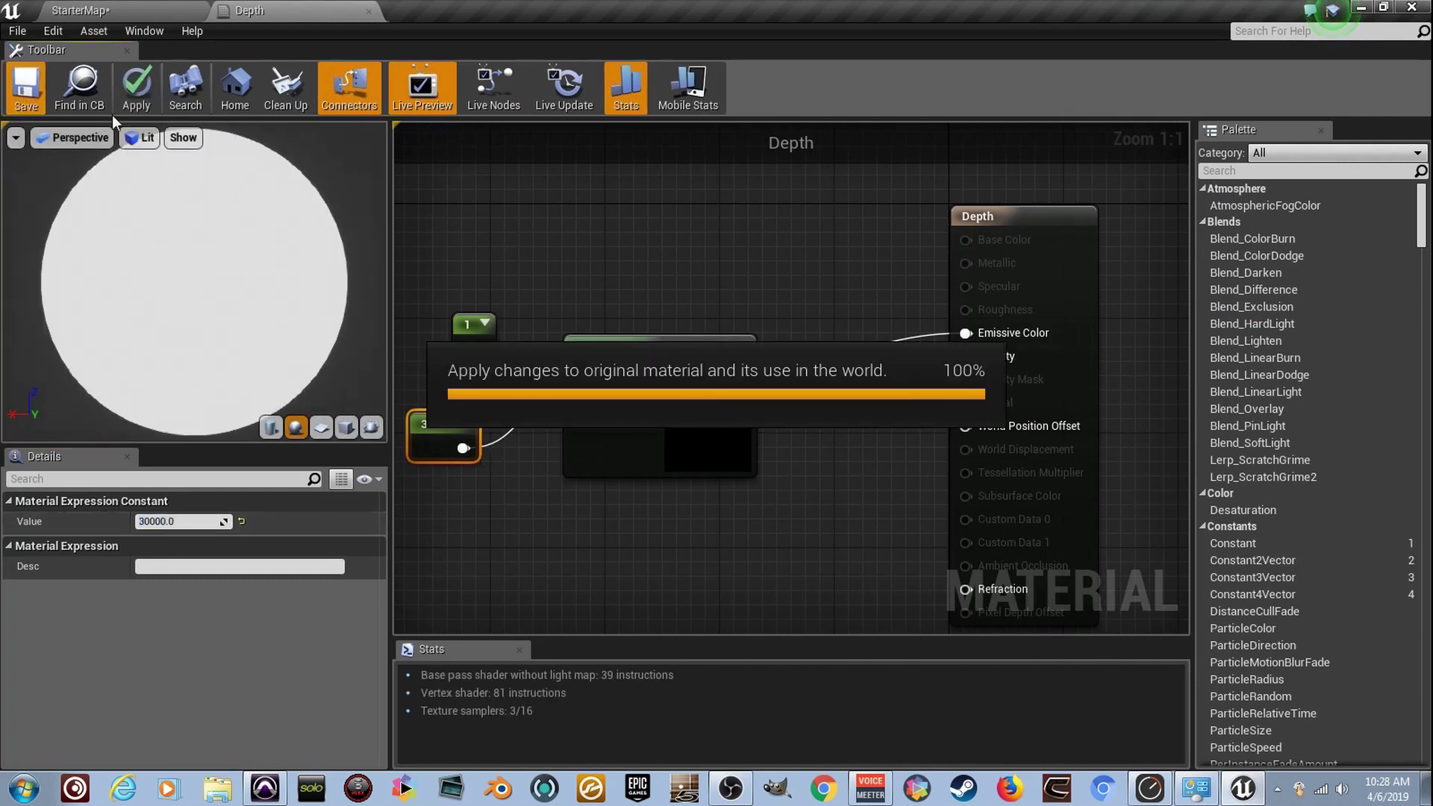
- Examine in the StarterMap level how the landscape fades with distance through the sphere while only Emissive Color is connected
left_click(168, 9)
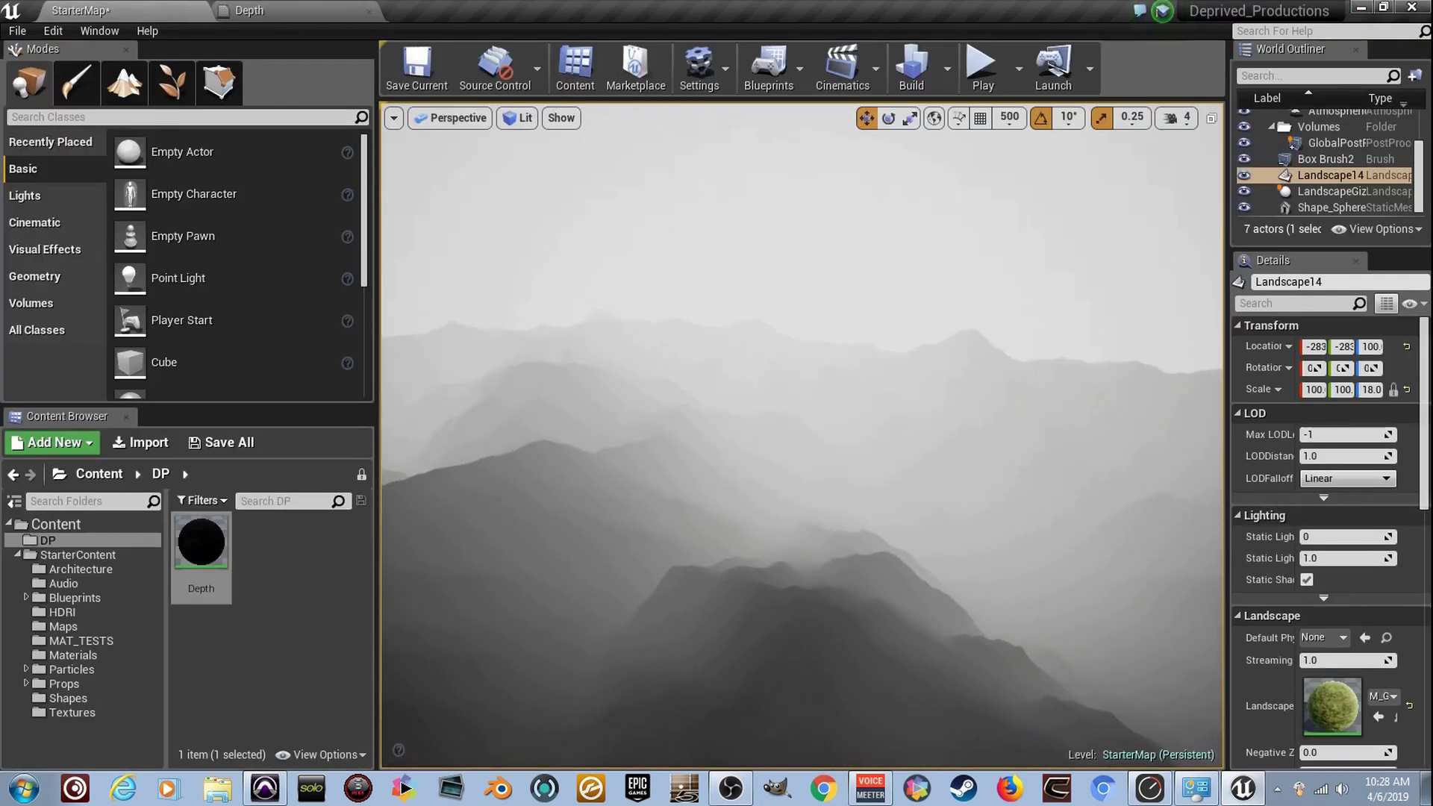
key("s")
right_click_drag(802, 435, 835, 373)
key("w")
key("s")
key("w")
key("s")
key("w")
key("s")
key("w")
key("s")
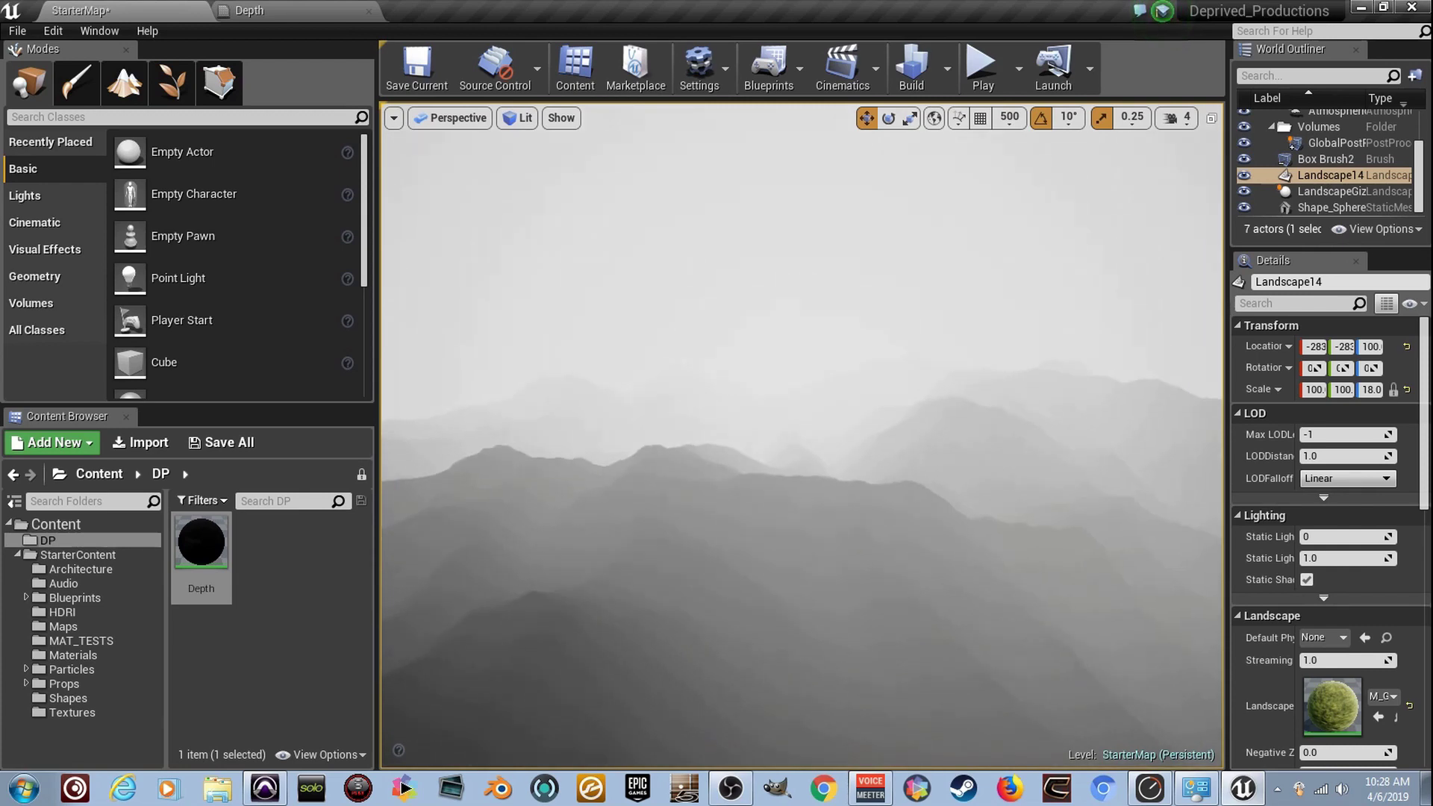
- Reconnect the Depth Fade output to the Opacity input of the Depth material and save it
left_click(291, 7)
left_click_drag(742, 370, 970, 356)
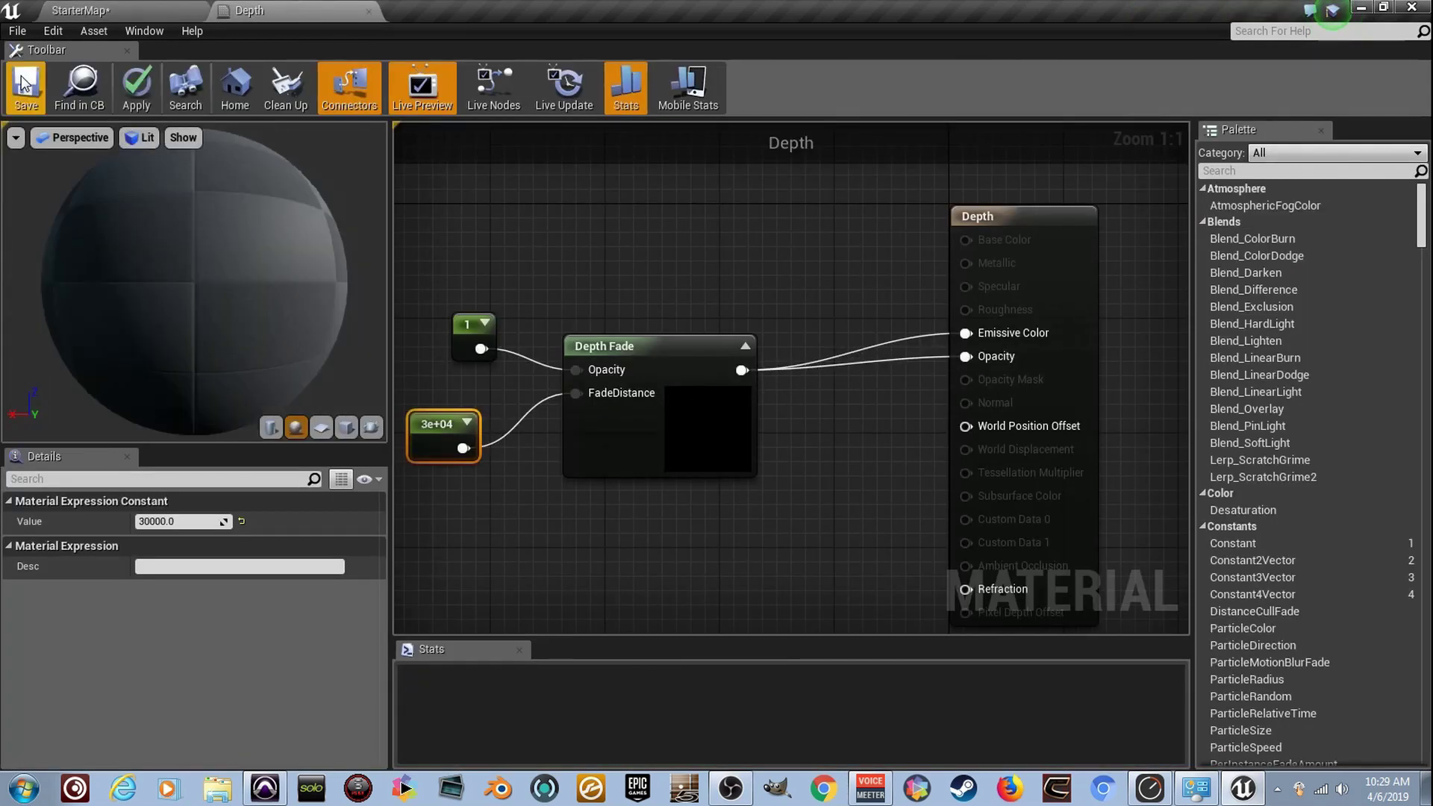
left_click(45, 77)
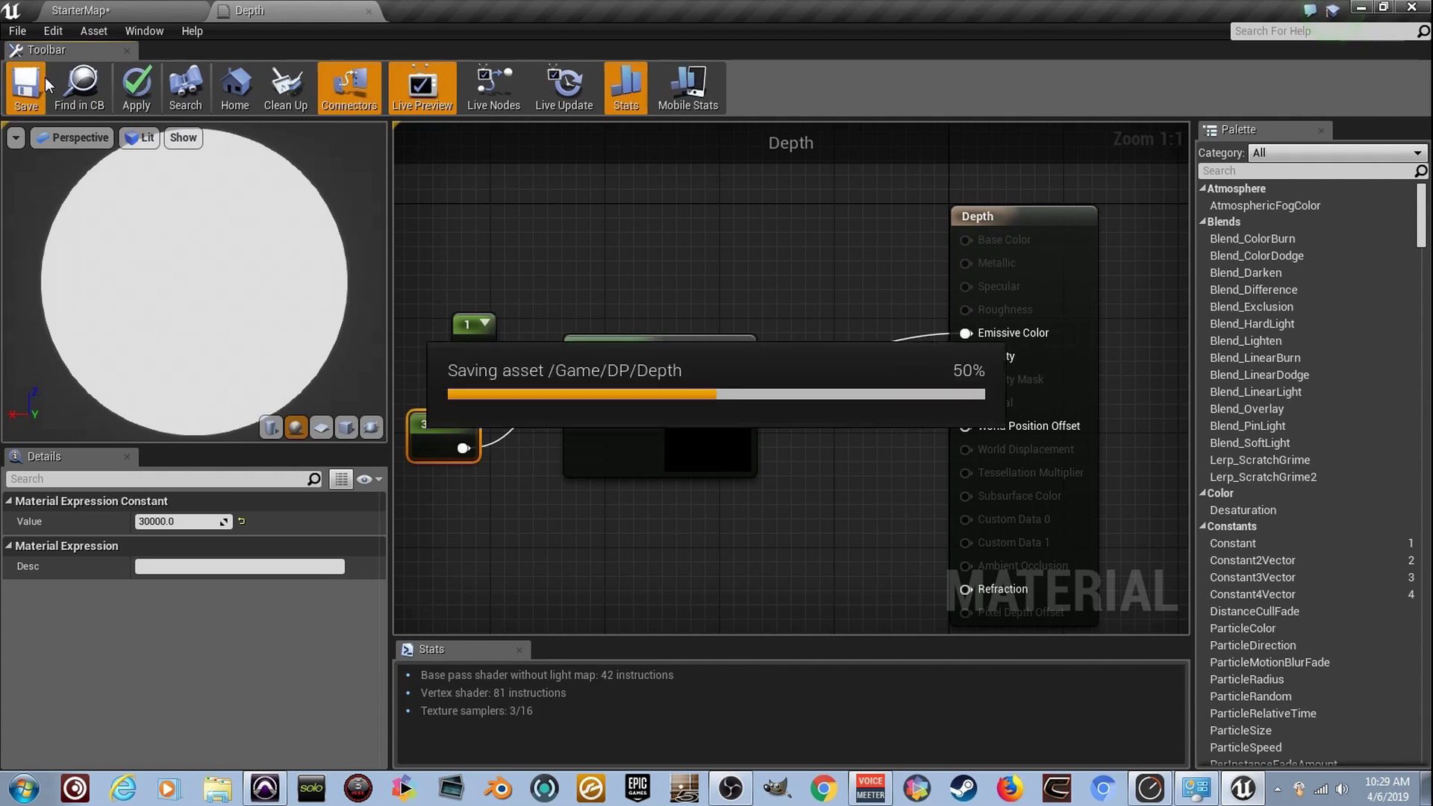
- Inspect the fog effect on the landscape from inside and outside the sphere in the StarterMap level
left_click(160, 9)
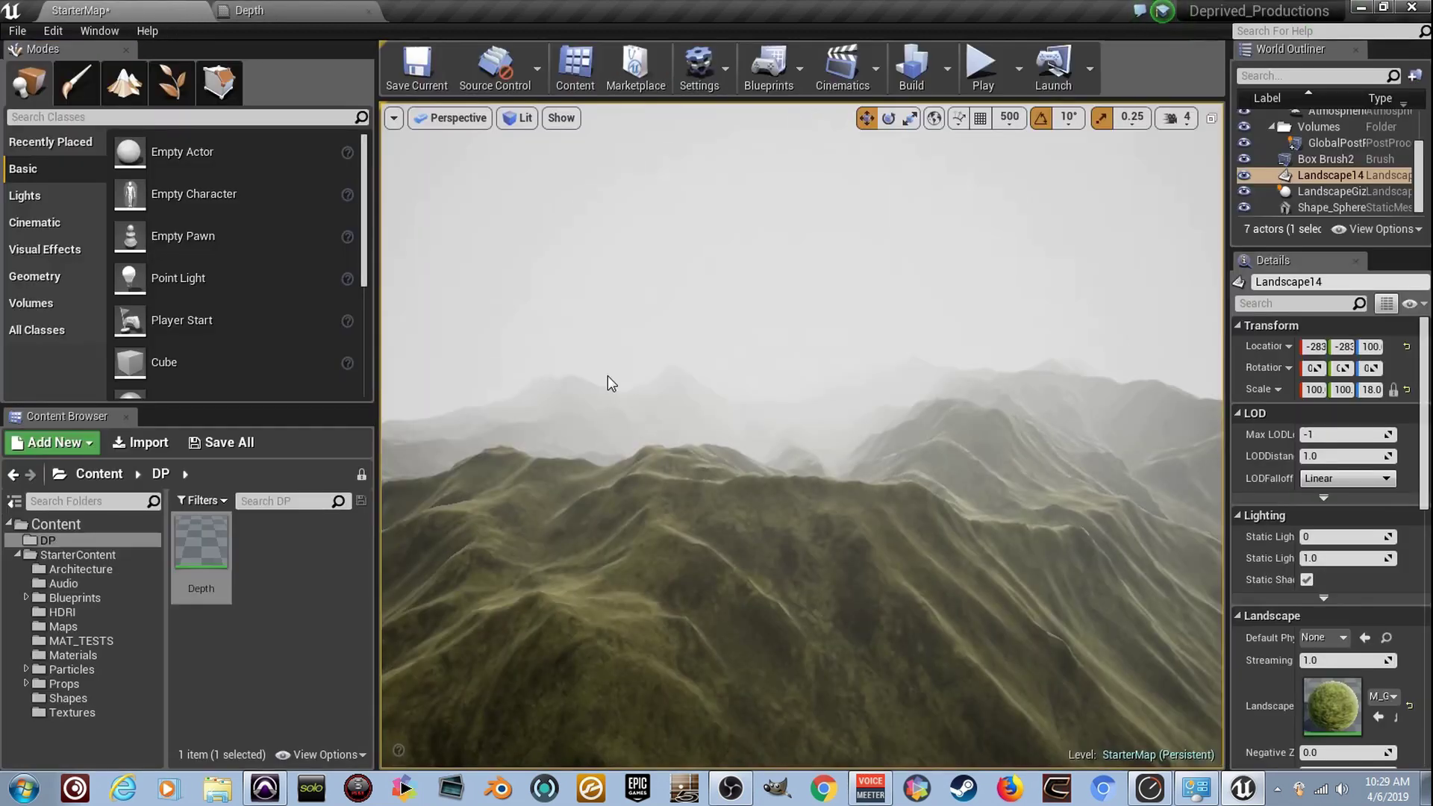
key("w")
key("s")
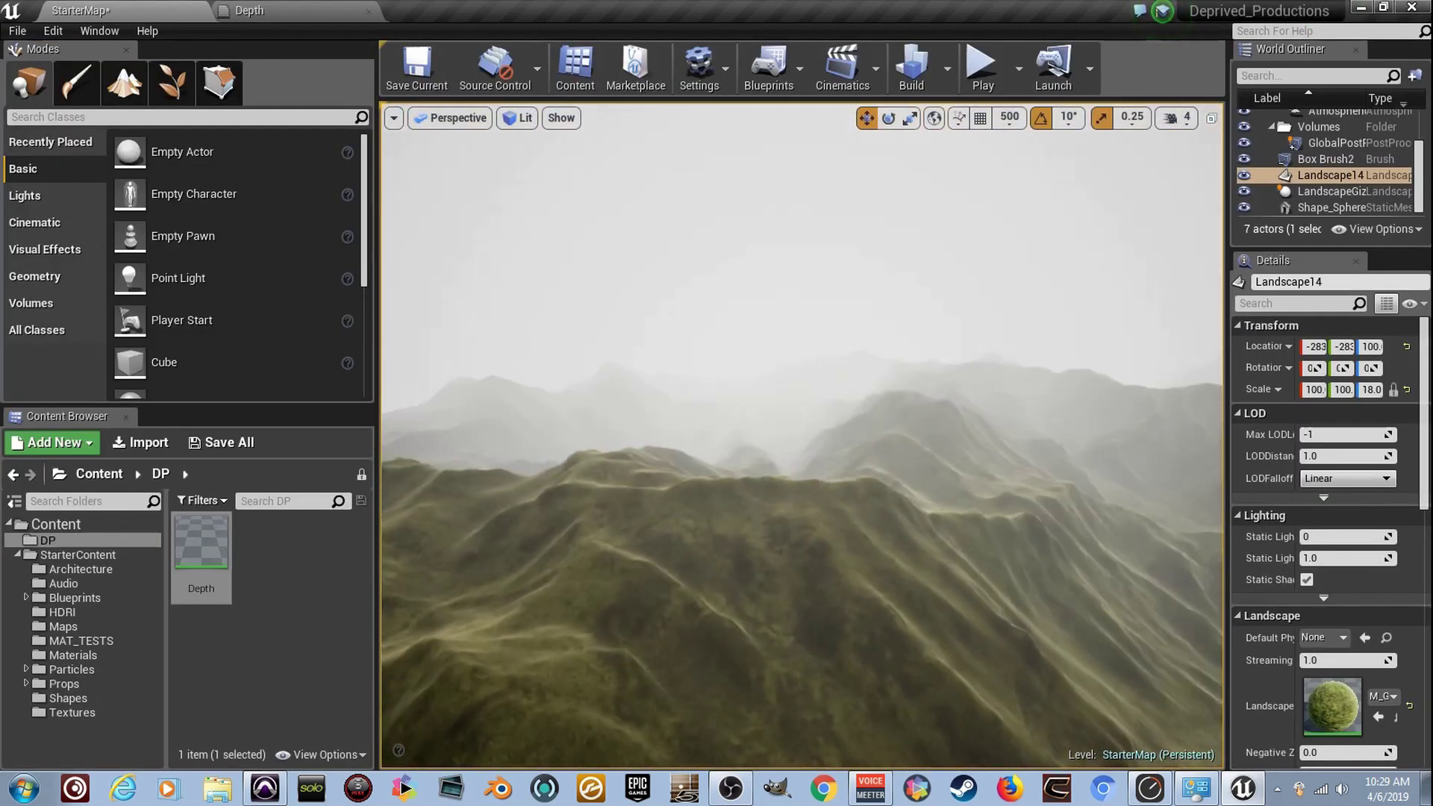
key("w")
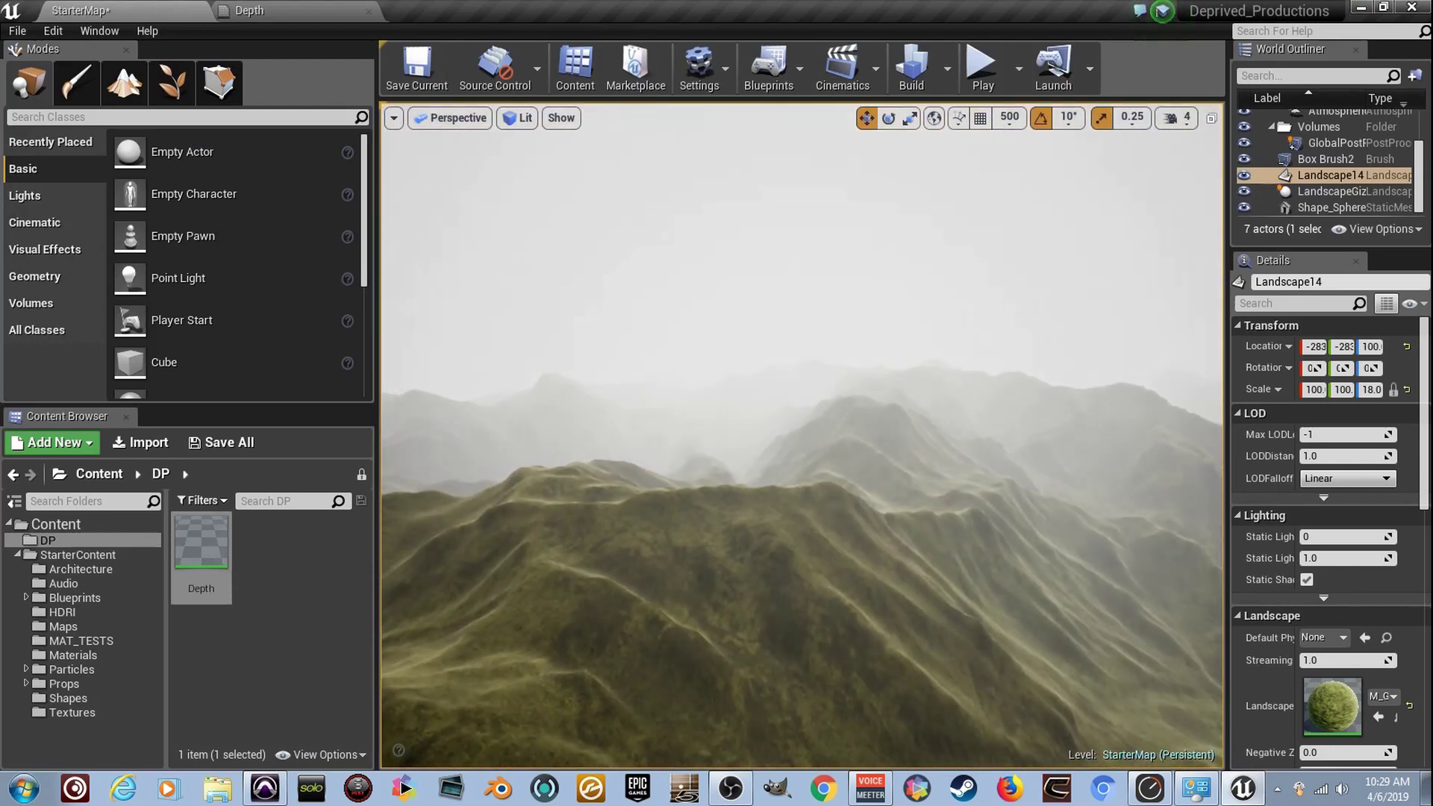
right_click_drag(801, 435, 1186, 418)
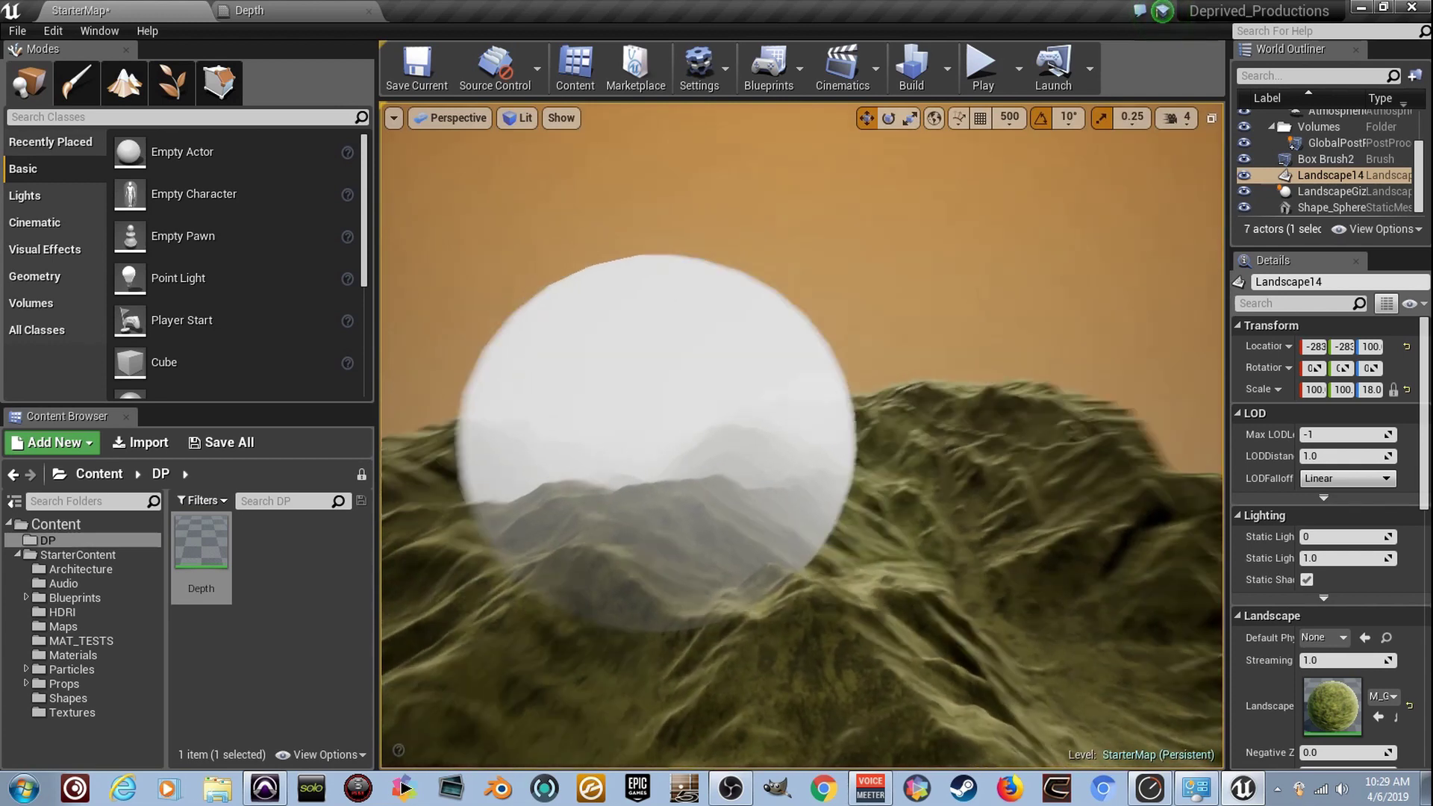
right_click_drag(800, 435, 653, 448)
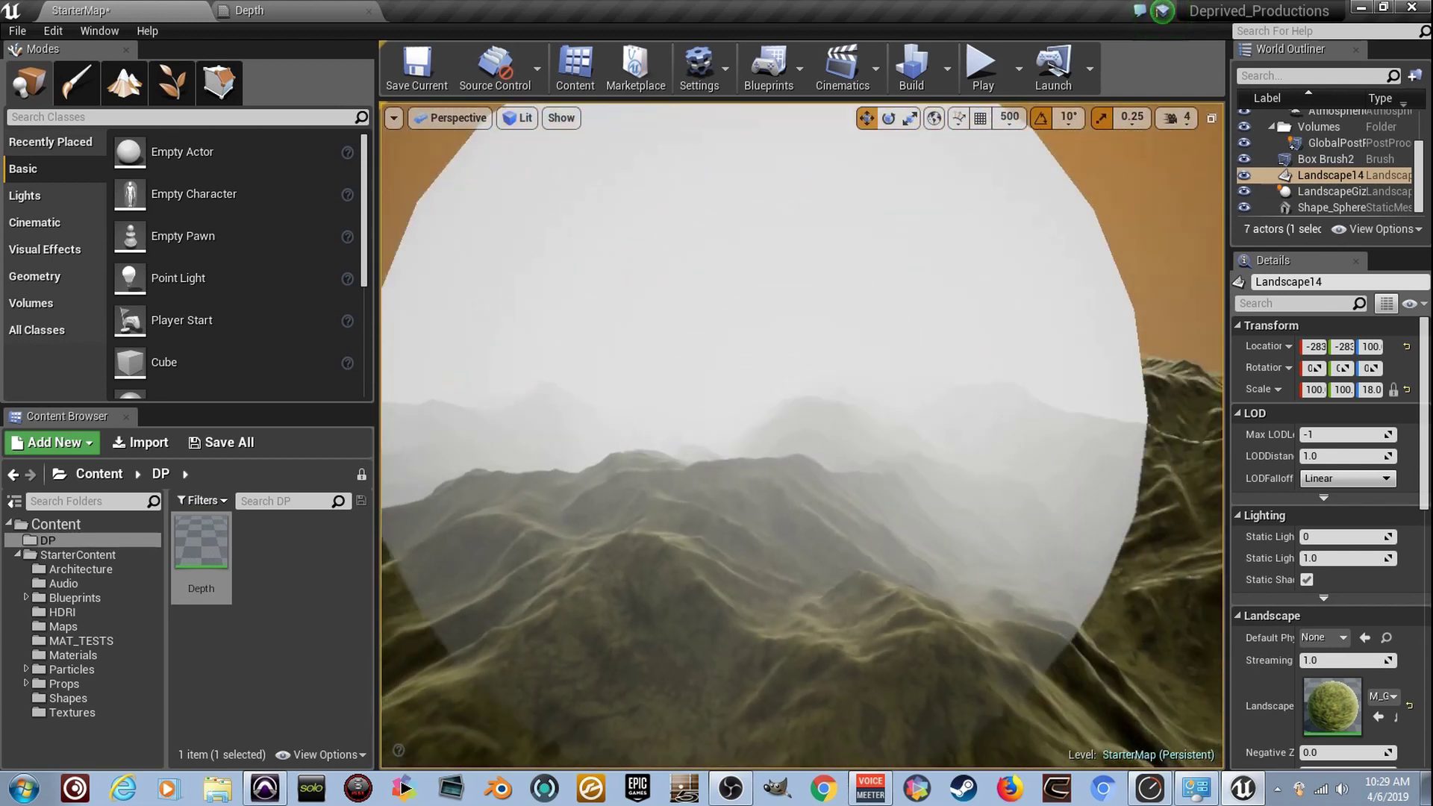
right_click_drag(801, 435, 555, 511)
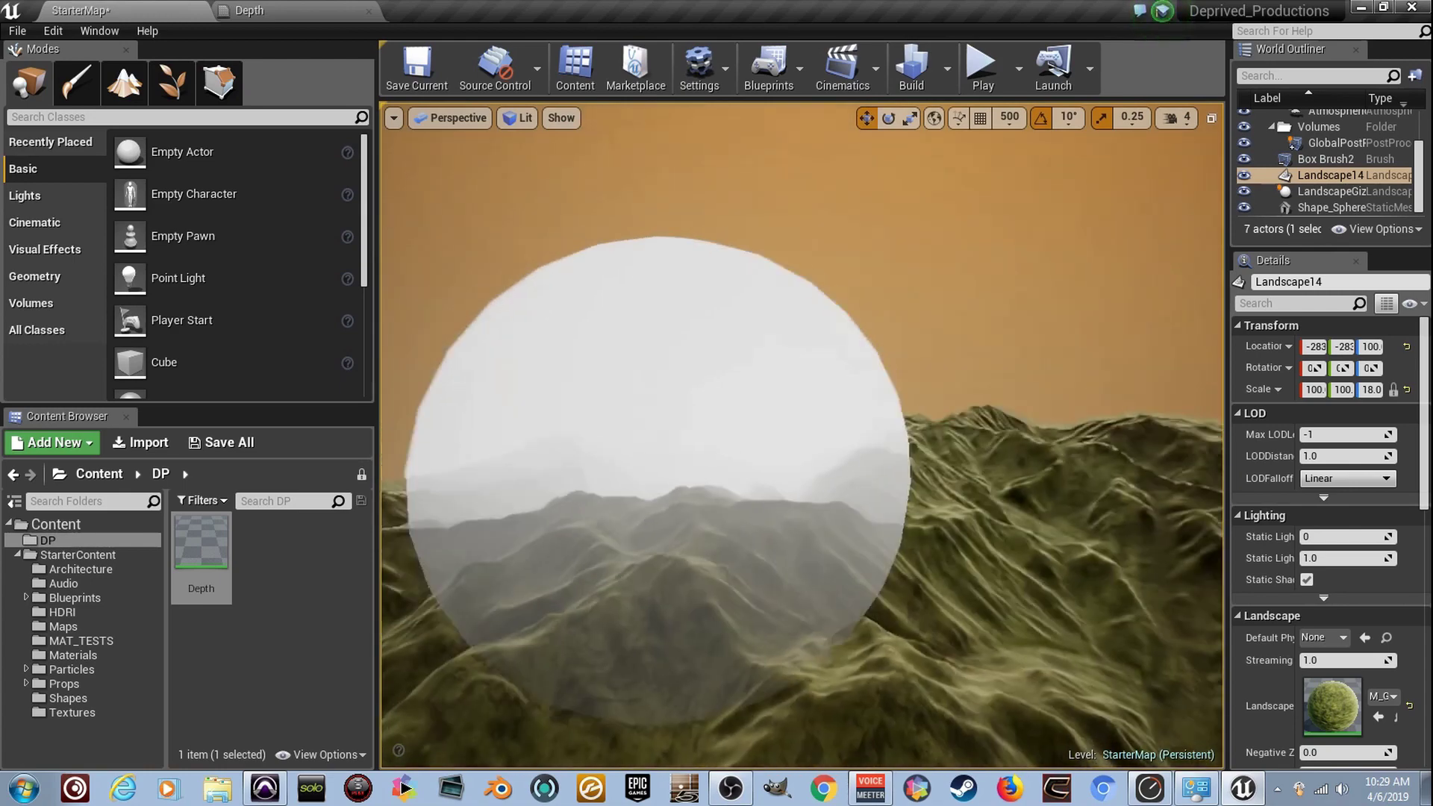
key("s")
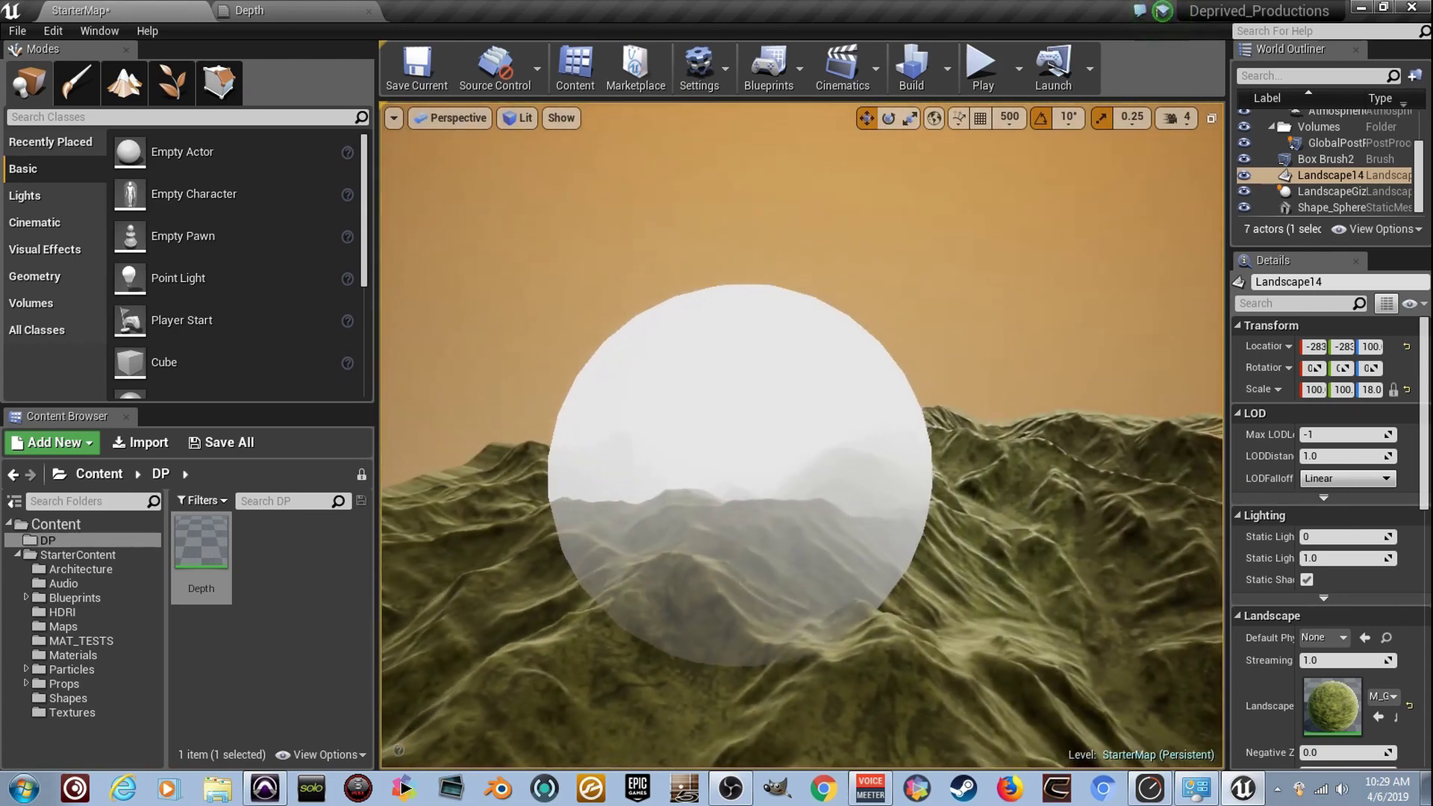